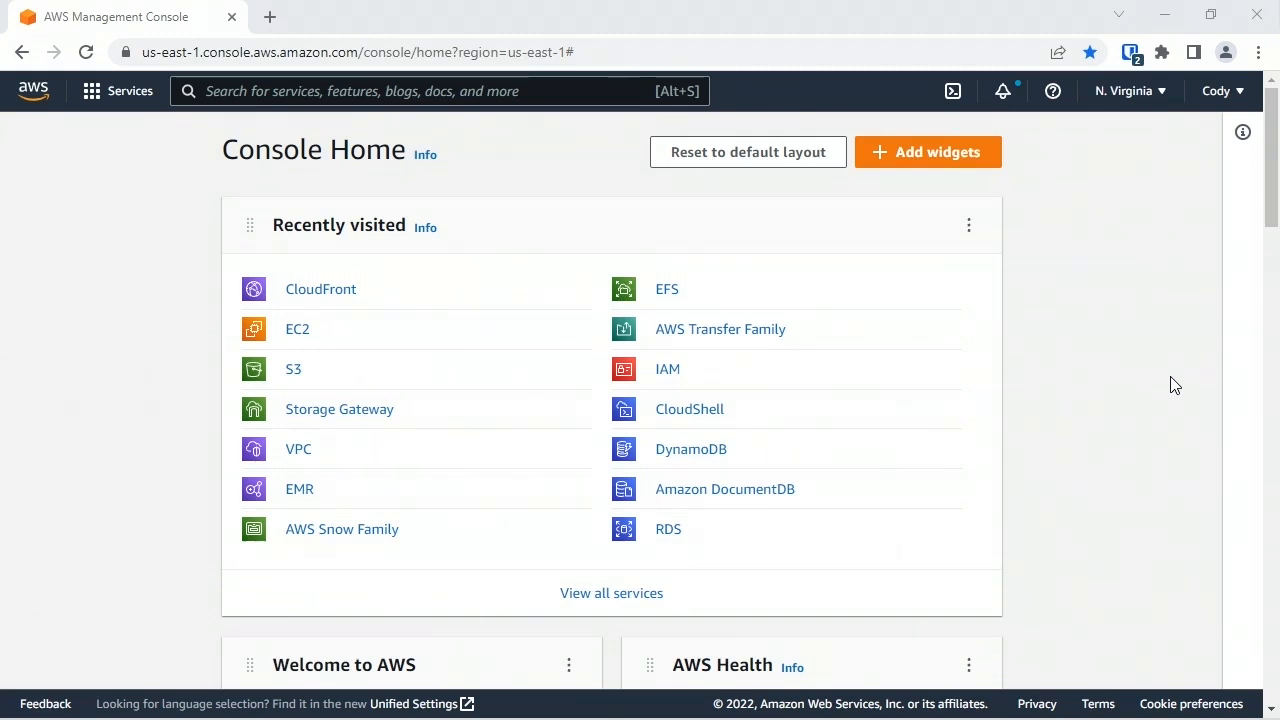
# Find the CloudFront service in the console and start creating a new distribution.
pyautogui.click(452, 97)
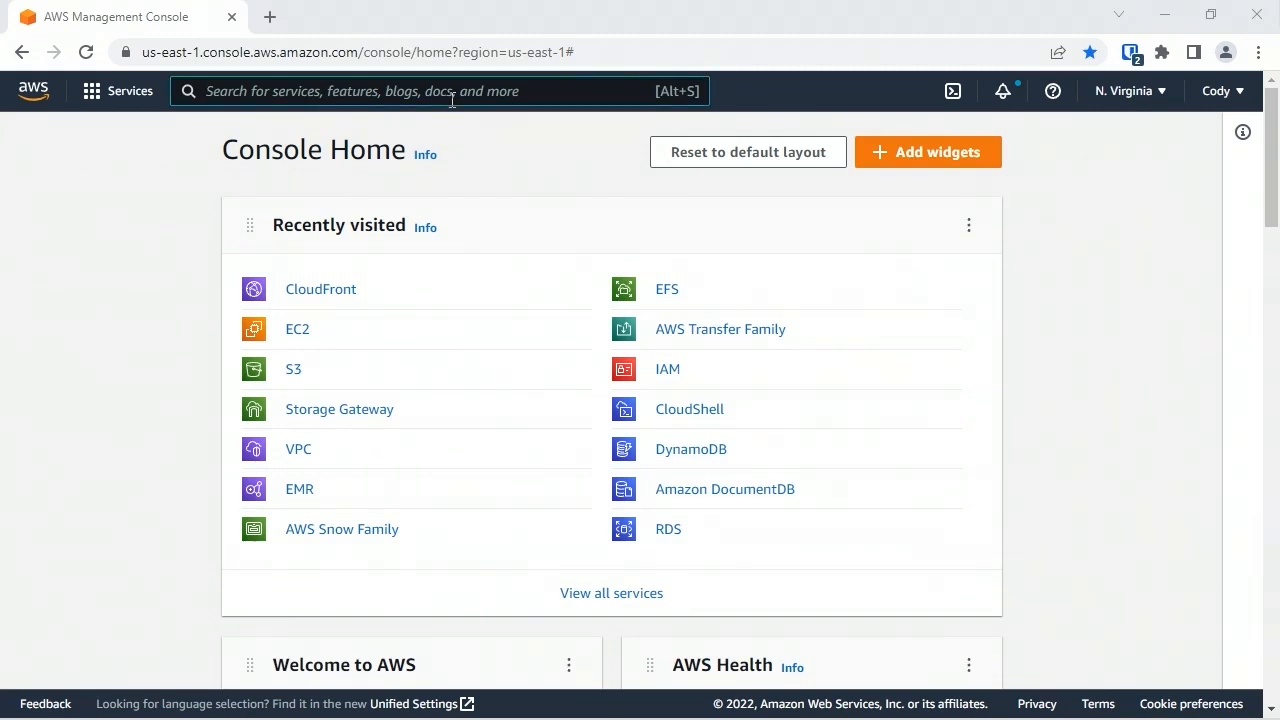
pyautogui.write('cloudfront')
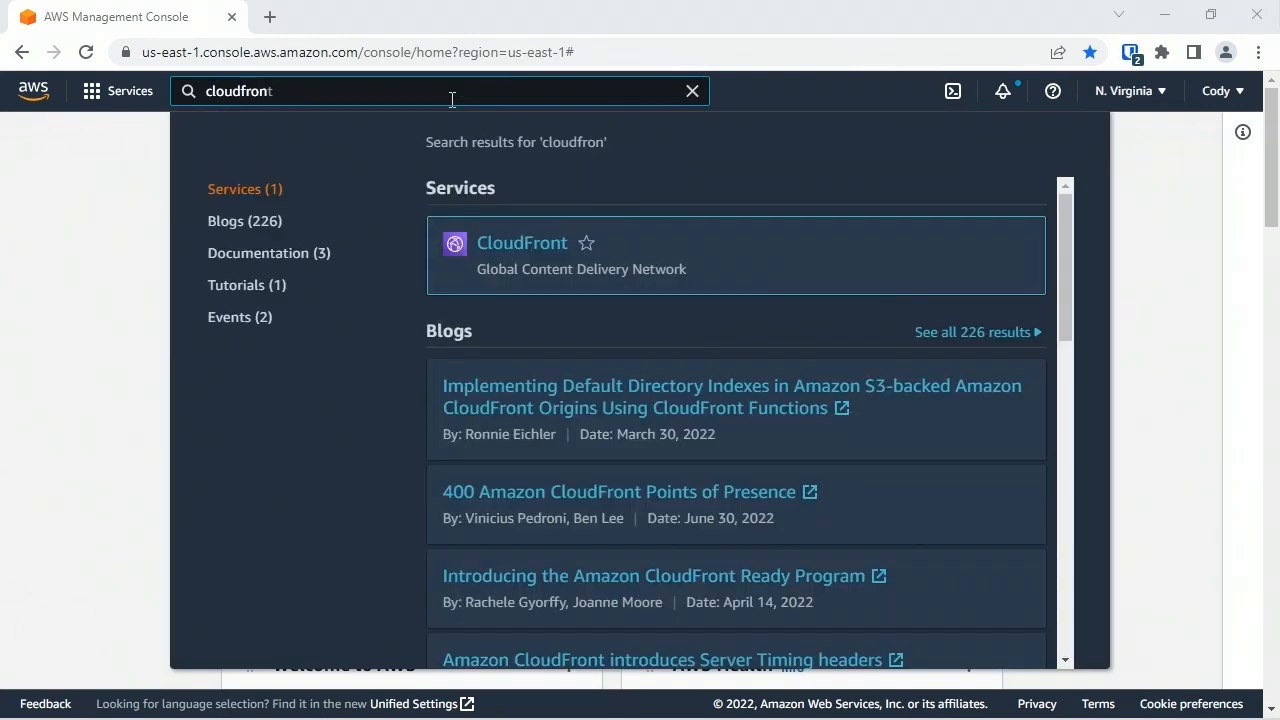
pyautogui.click(523, 251)
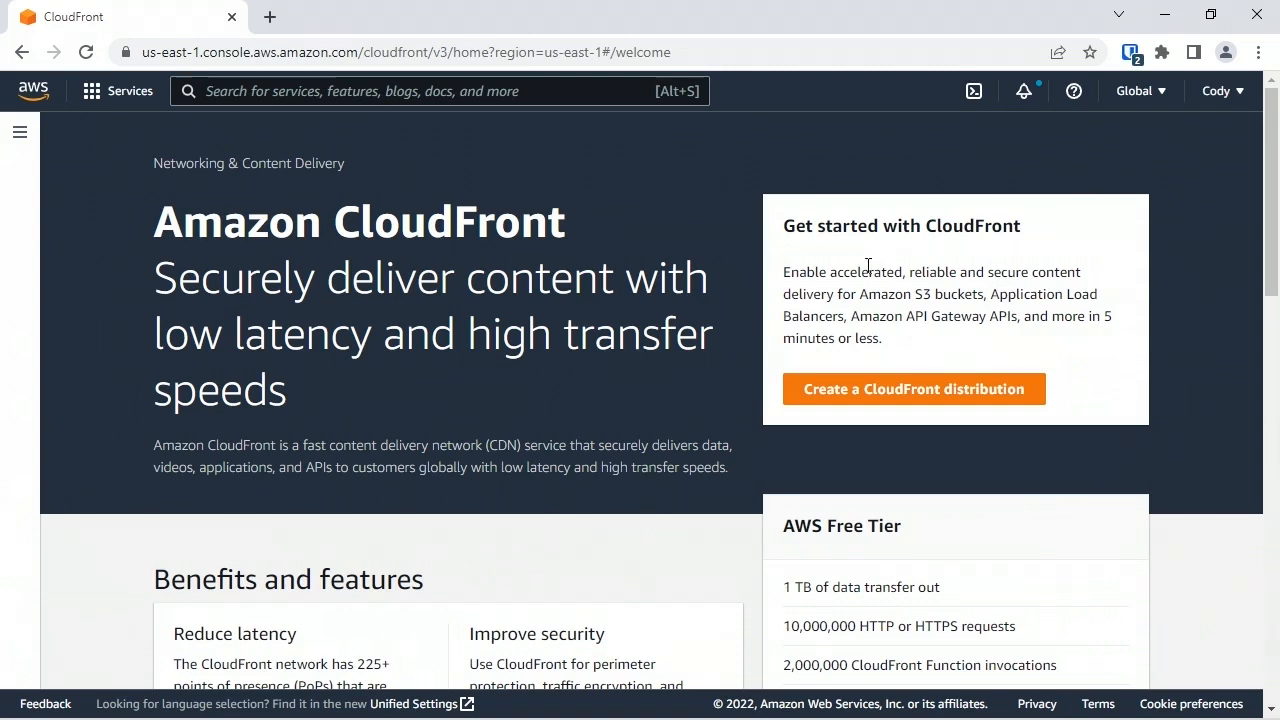
pyautogui.click(924, 388)
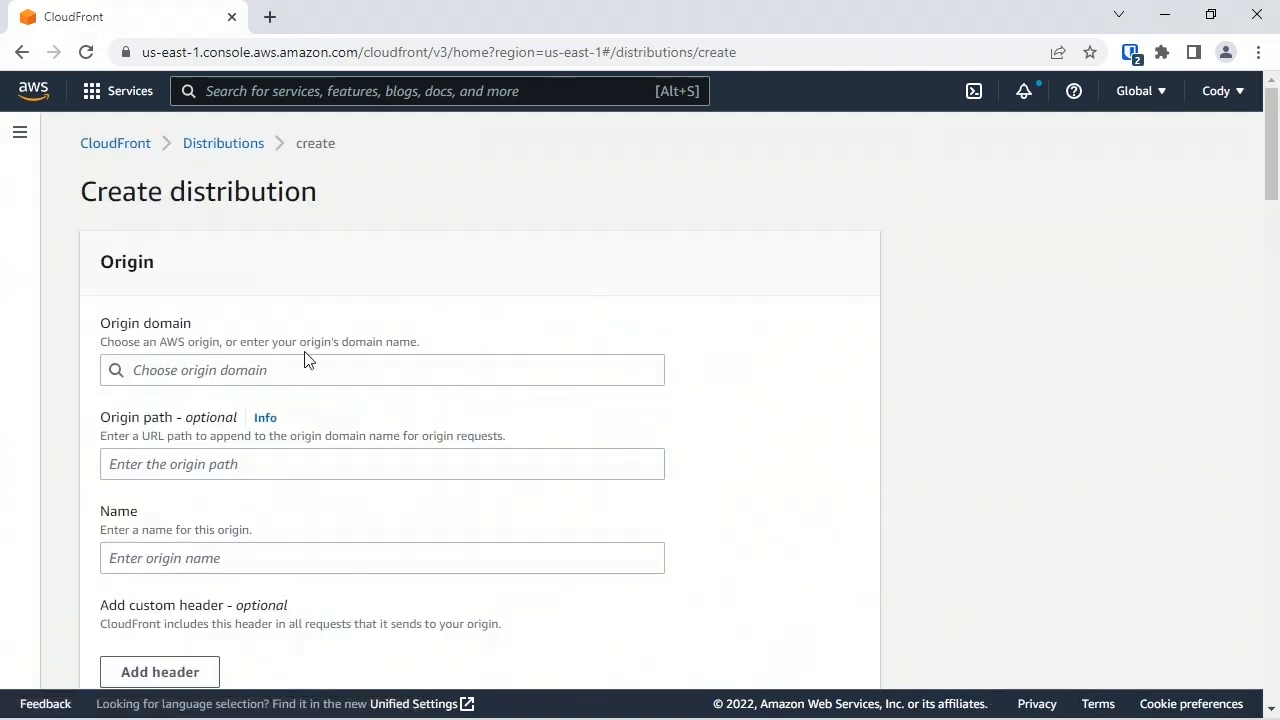
# Choose the hq-projects Amazon S3 bucket as the distribution's origin domain.
pyautogui.click(363, 368)
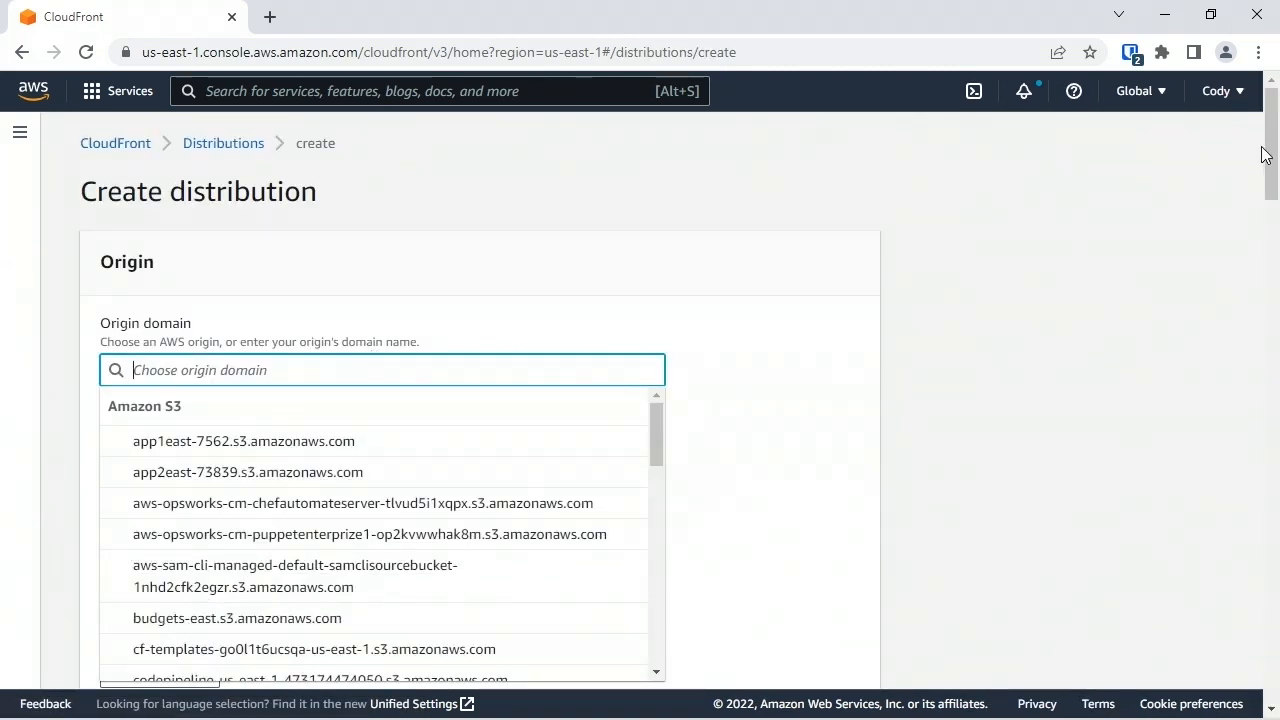
pyautogui.moveTo(1268, 155); pyautogui.dragTo(1262, 200)
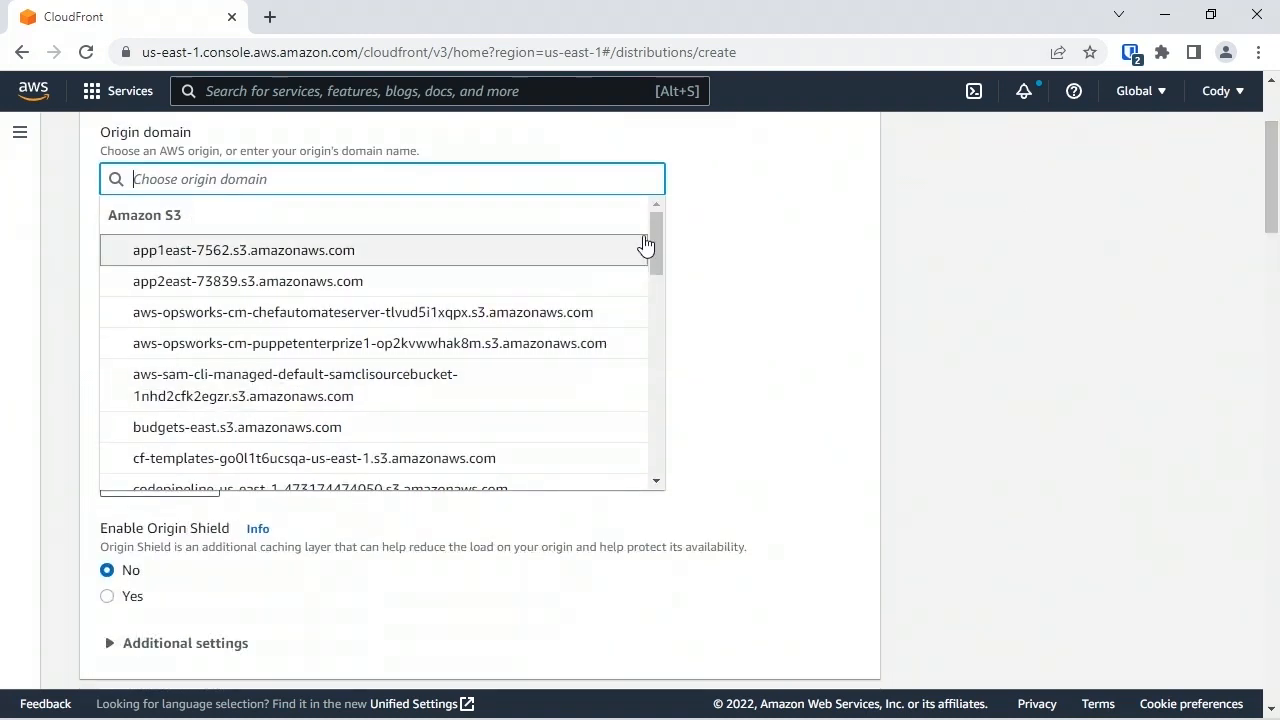
pyautogui.moveTo(653, 231); pyautogui.dragTo(662, 450)
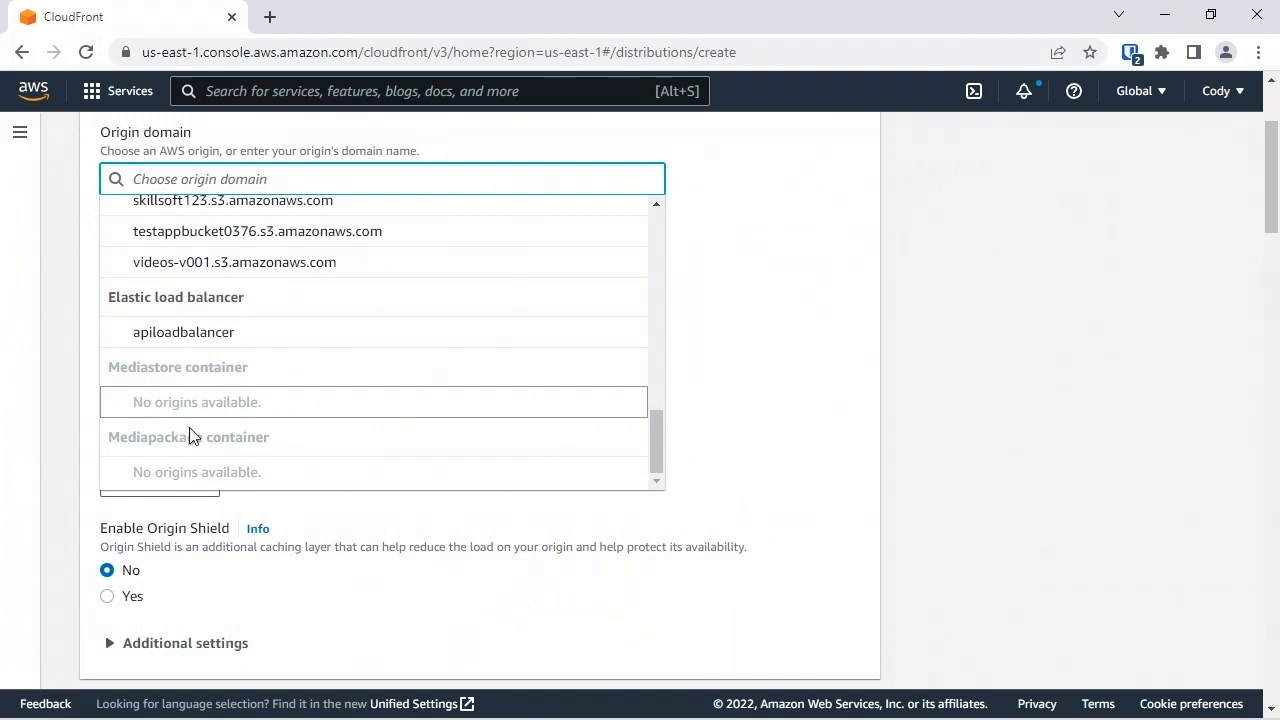
pyautogui.moveTo(657, 443); pyautogui.dragTo(651, 342)
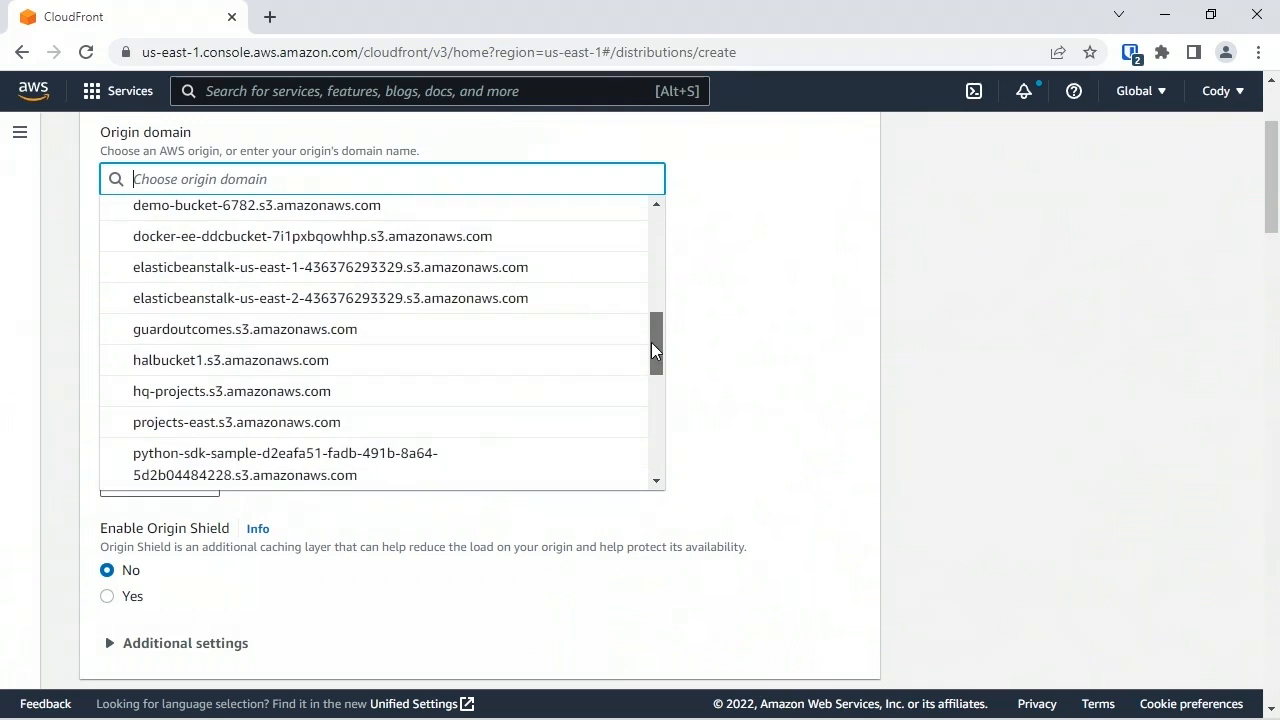
pyautogui.click(203, 404)
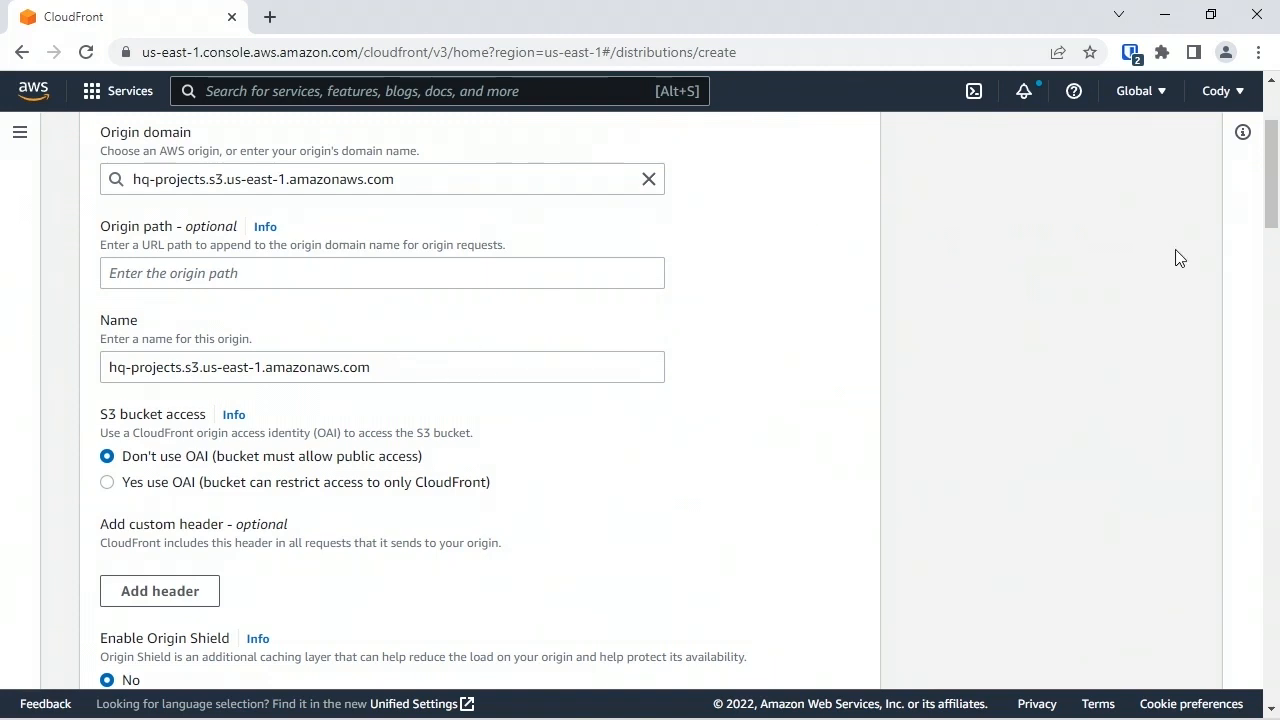
# Try using an OAI for S3 bucket access, and restore the option that does not use OAI.
pyautogui.scroll(-2, 1239, 220)
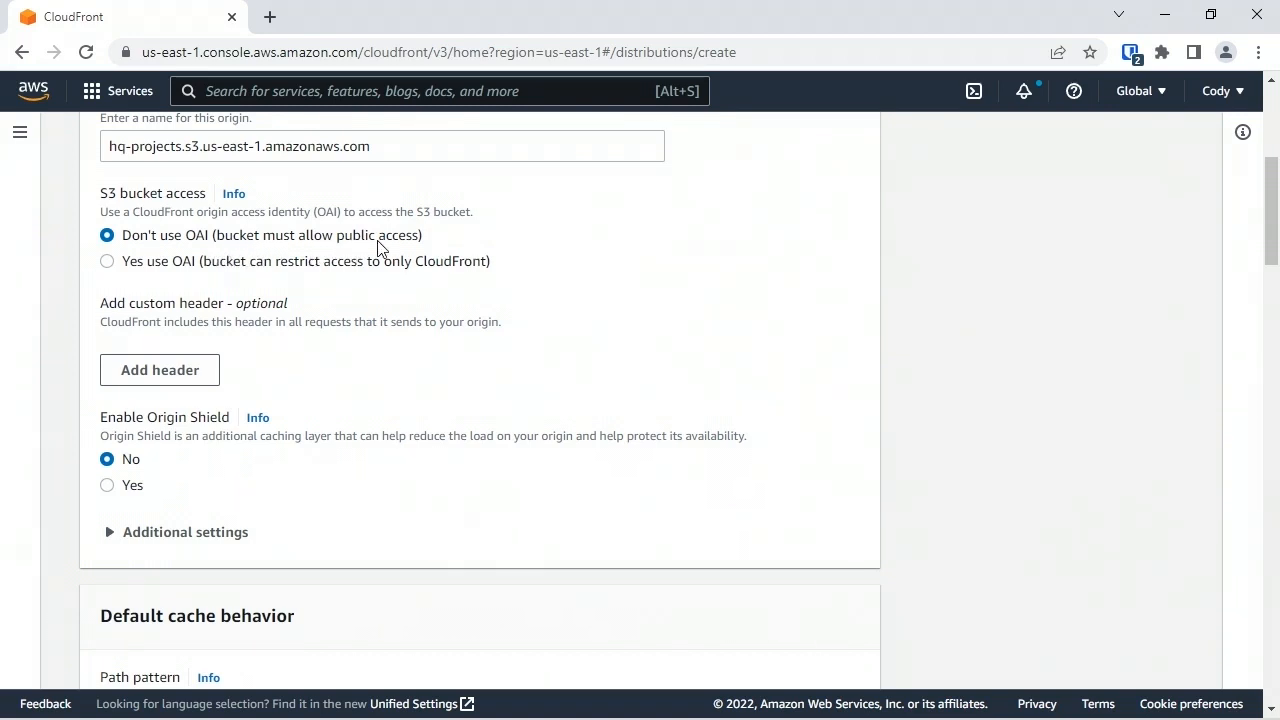
pyautogui.click(166, 274)
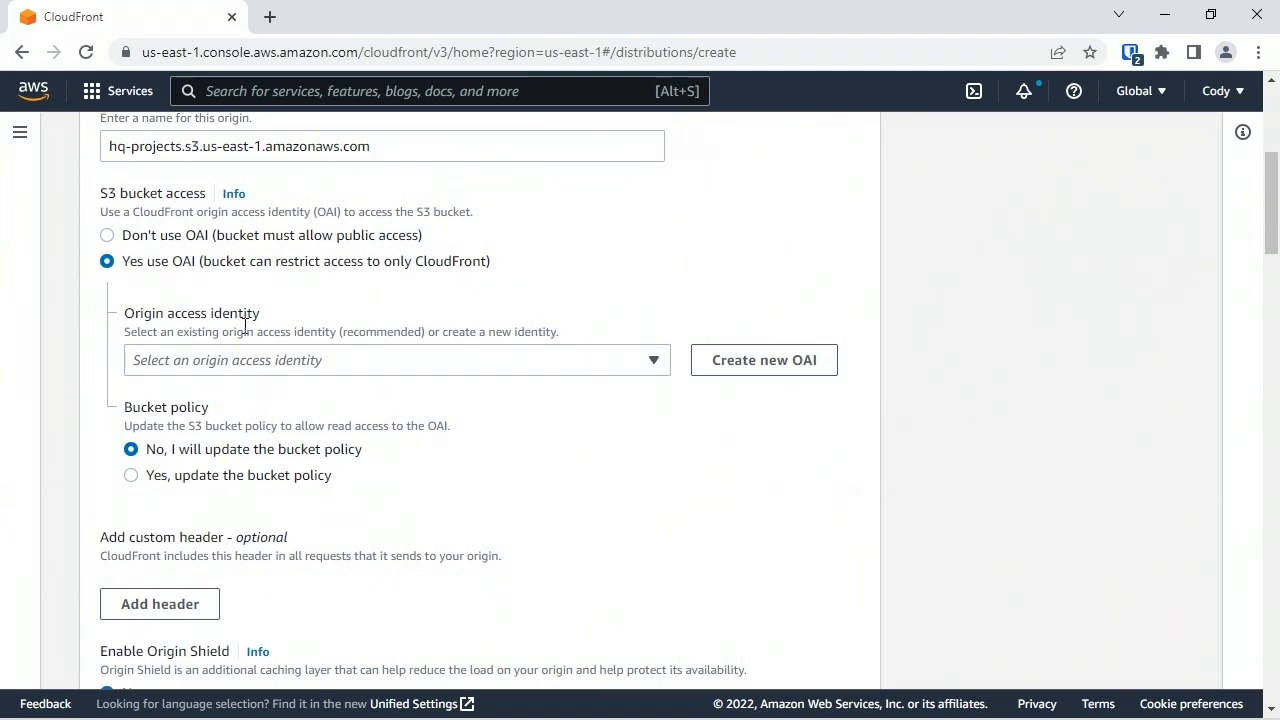
pyautogui.click(168, 240)
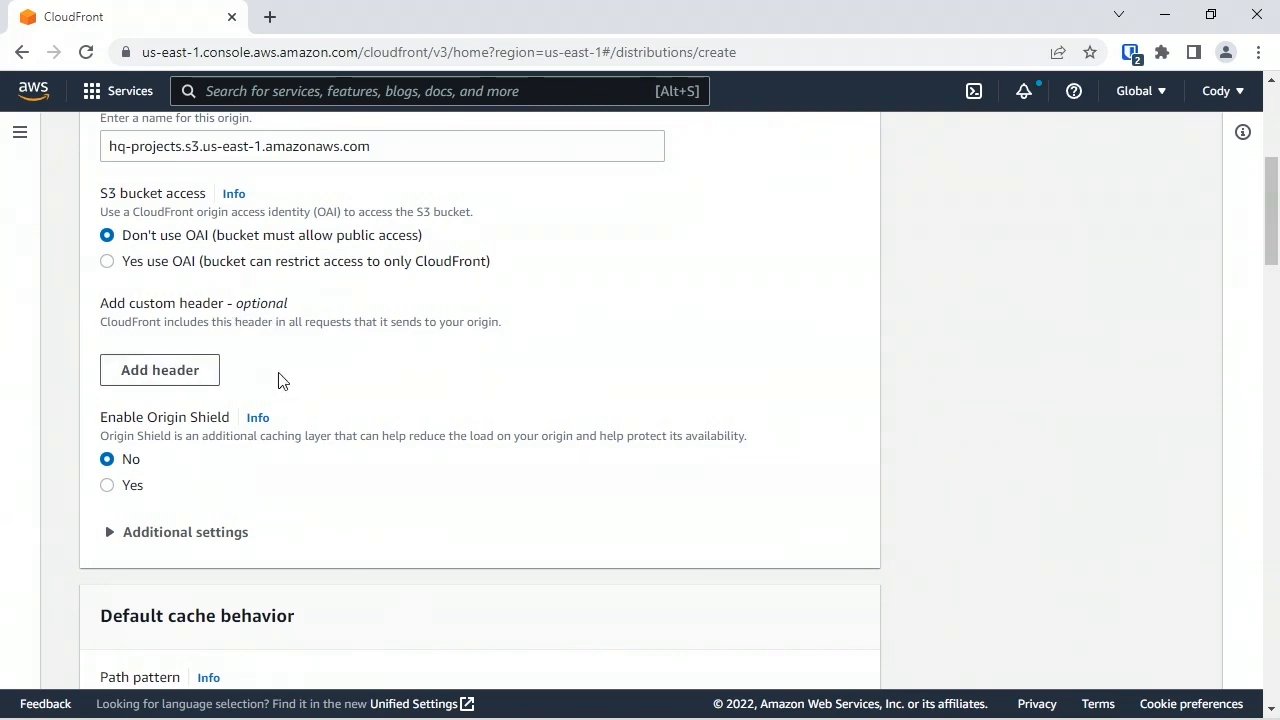
# Set the viewer protocol policy of the default cache behavior to HTTPS only.
pyautogui.scroll(-5, 270, 380)
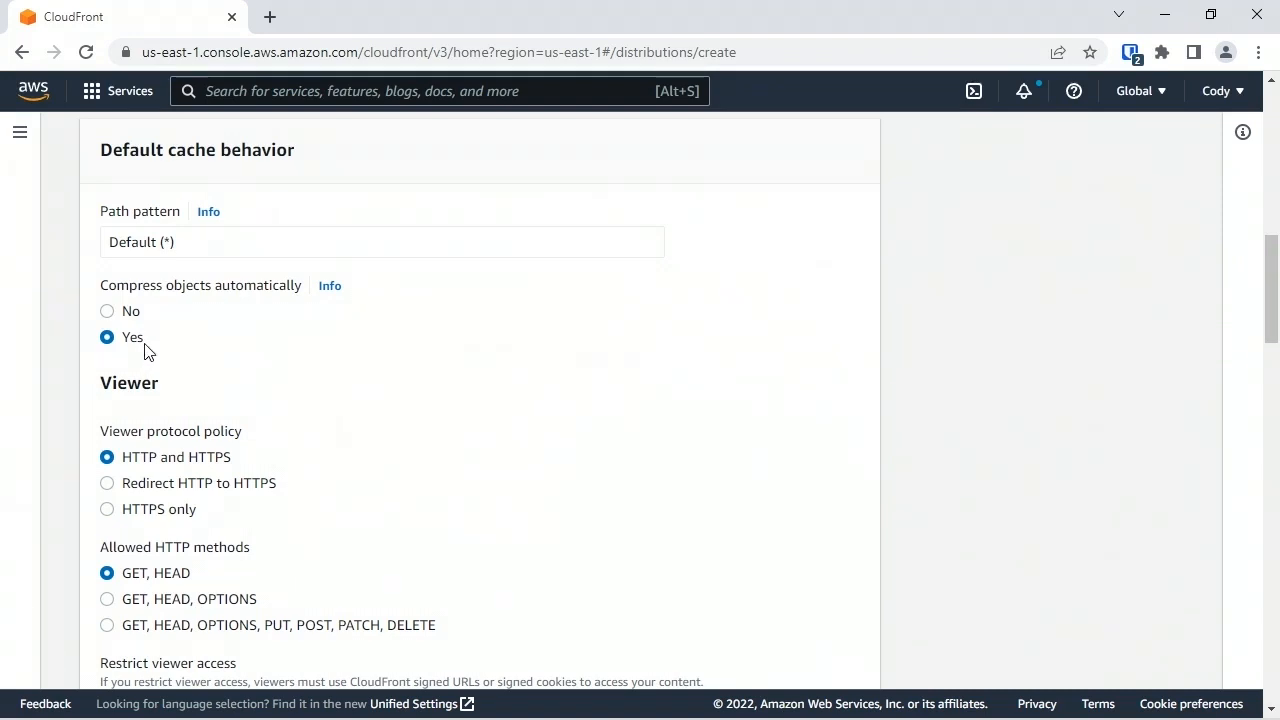
pyautogui.click(152, 515)
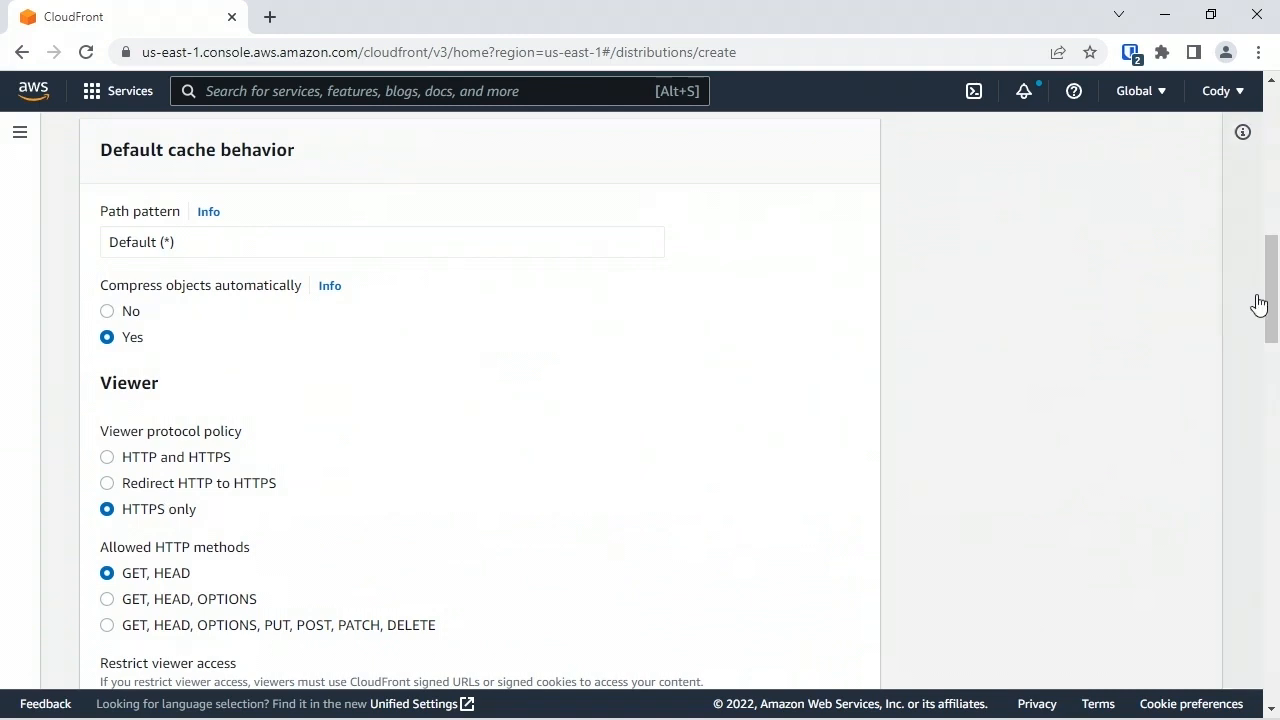
# Review the TTL, cache key and compression settings of the CachingOptimized cache policy, and return to the distribution form.
pyautogui.moveTo(1272, 273); pyautogui.dragTo(1276, 381)
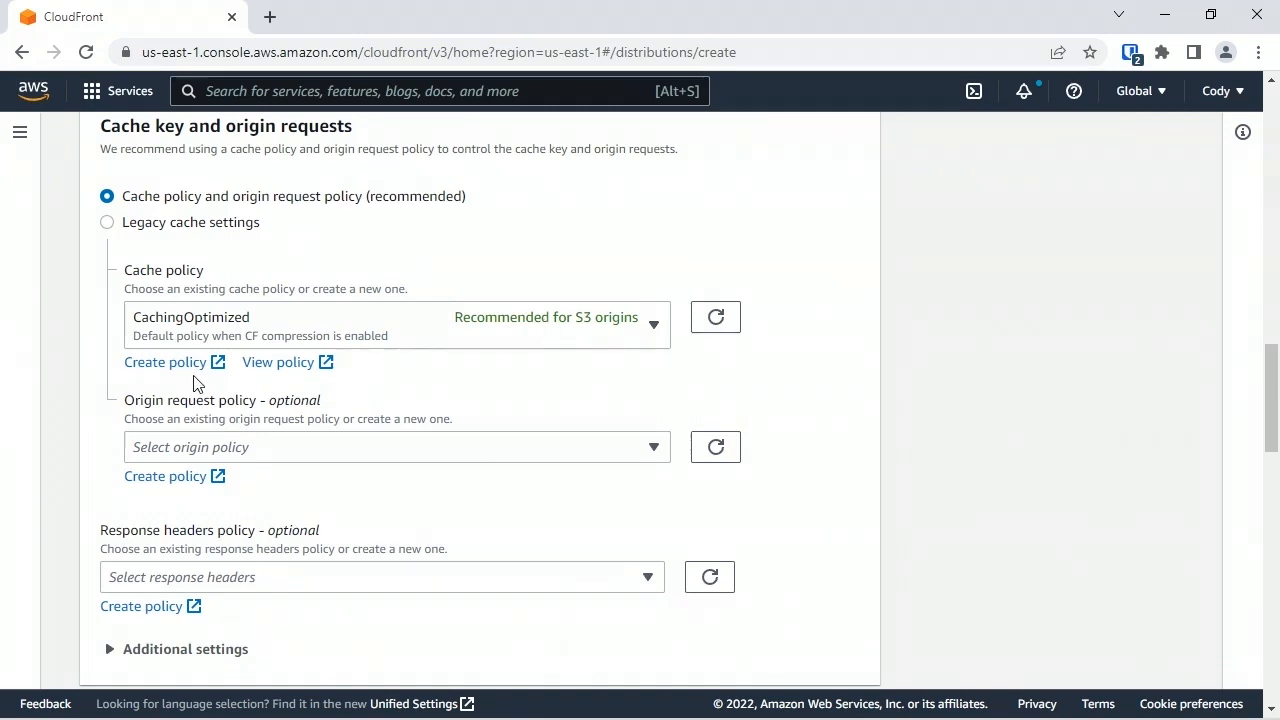
pyautogui.click(310, 366)
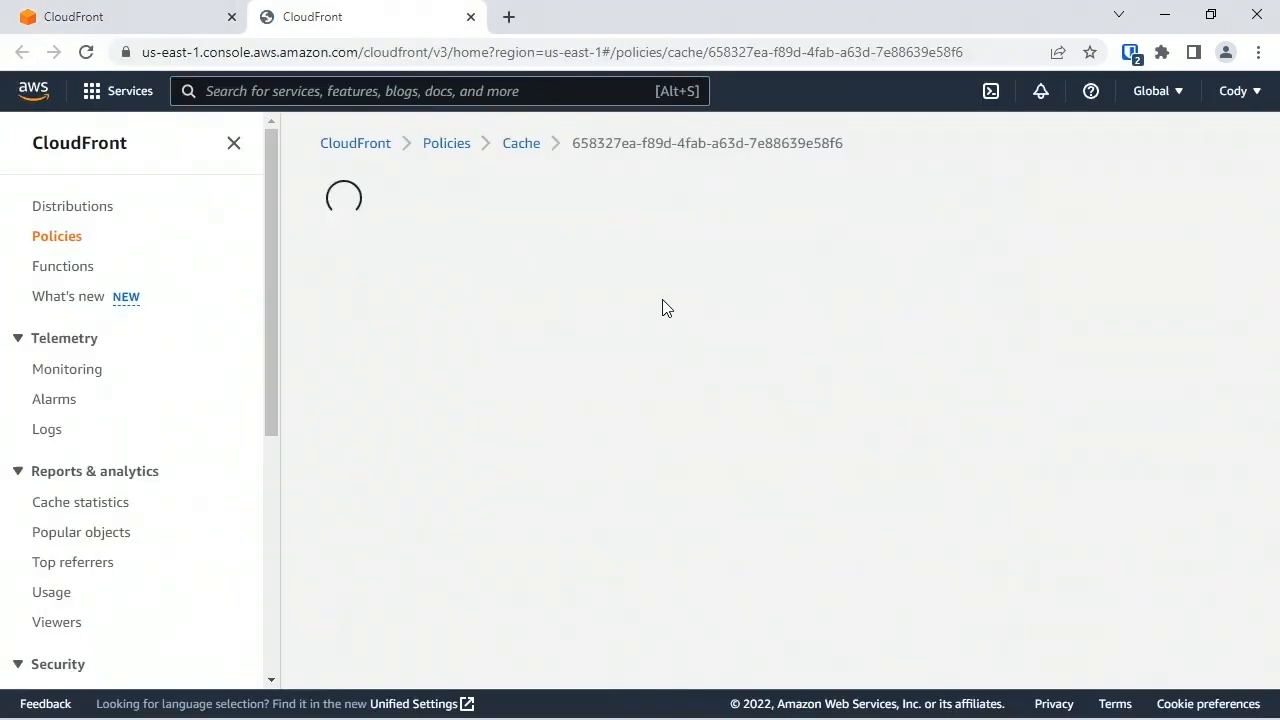
pyautogui.scroll(-2, 660, 306)
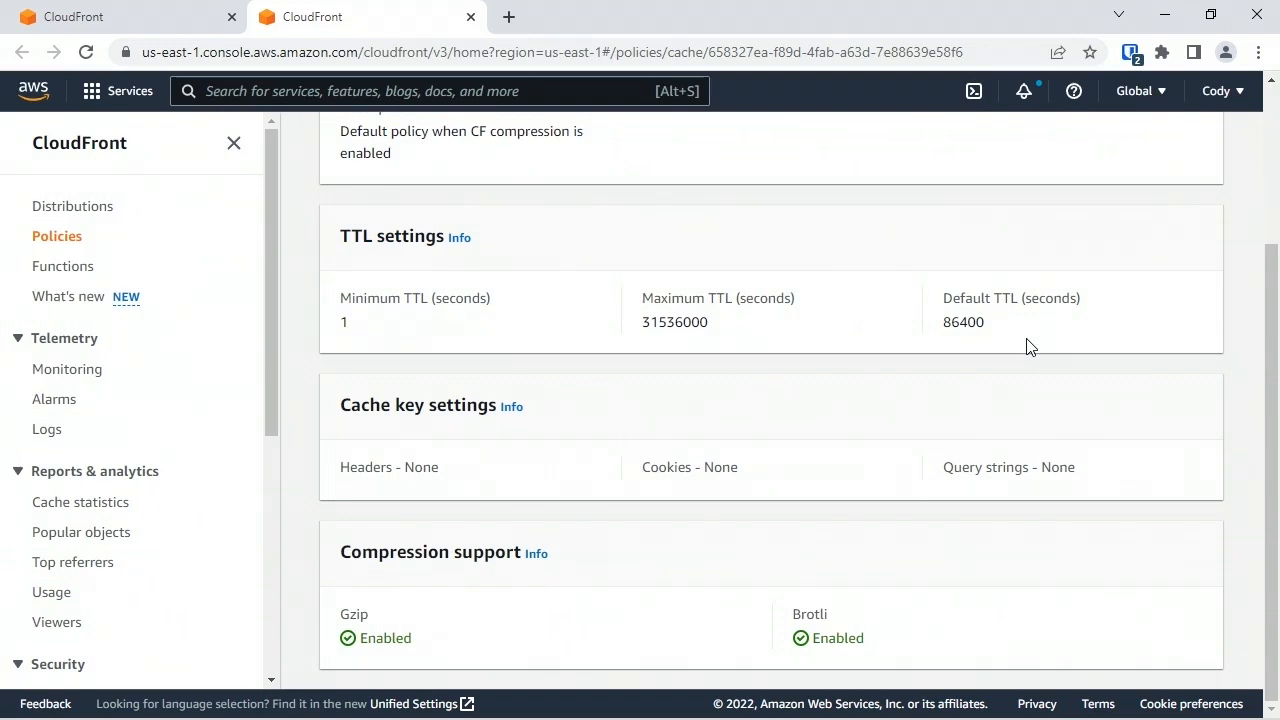
pyautogui.click(471, 17)
# Enable Smooth streaming in the additional settings of the default cache behavior.
pyautogui.scroll(-4, 903, 366)
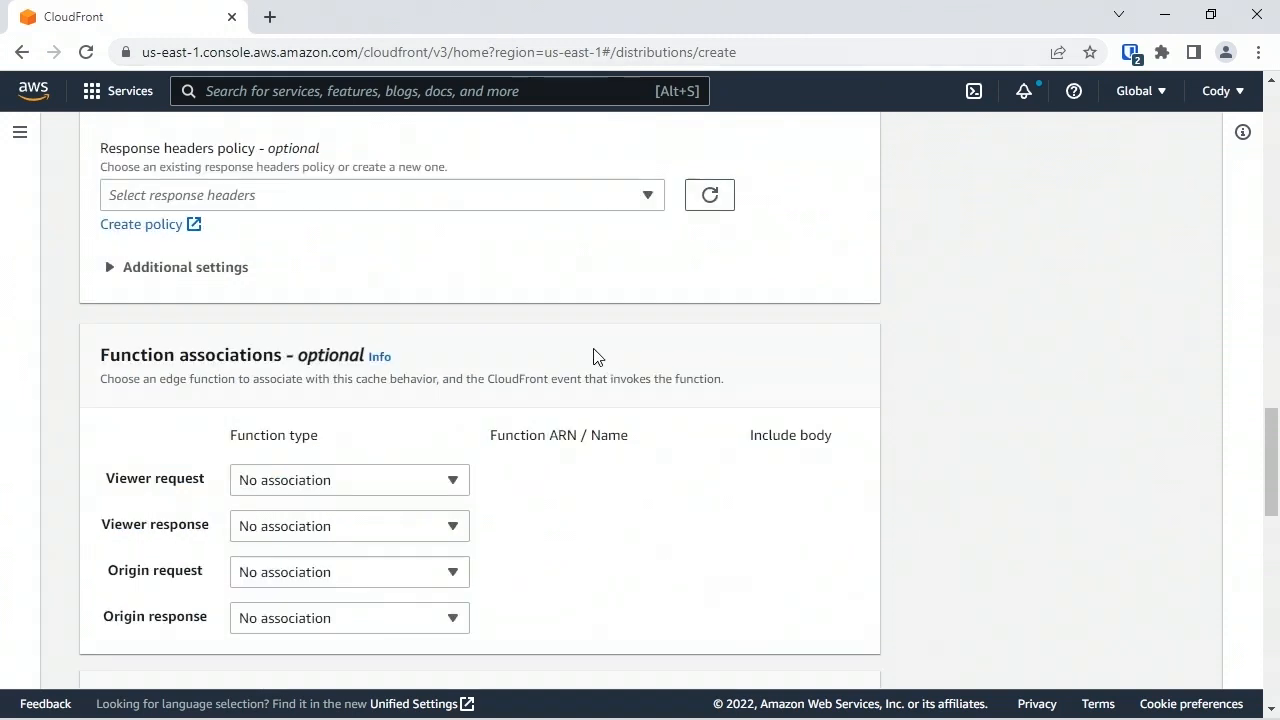
pyautogui.click(193, 270)
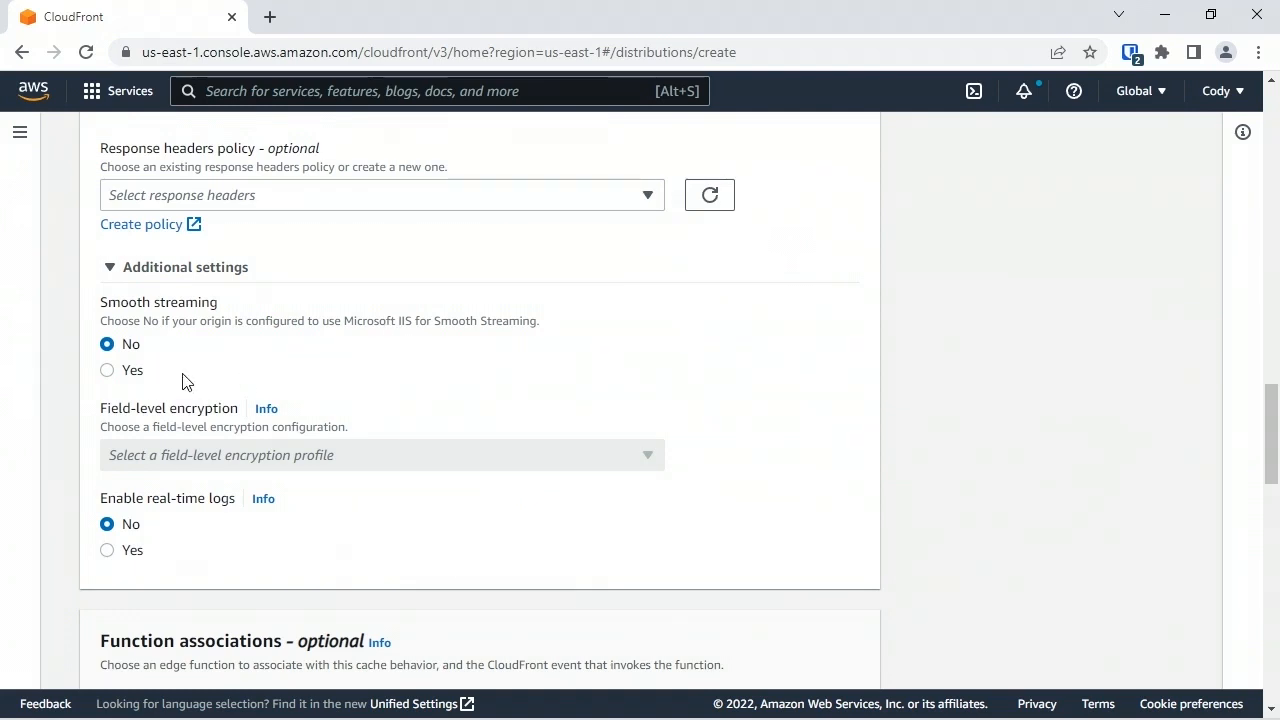
pyautogui.click(128, 372)
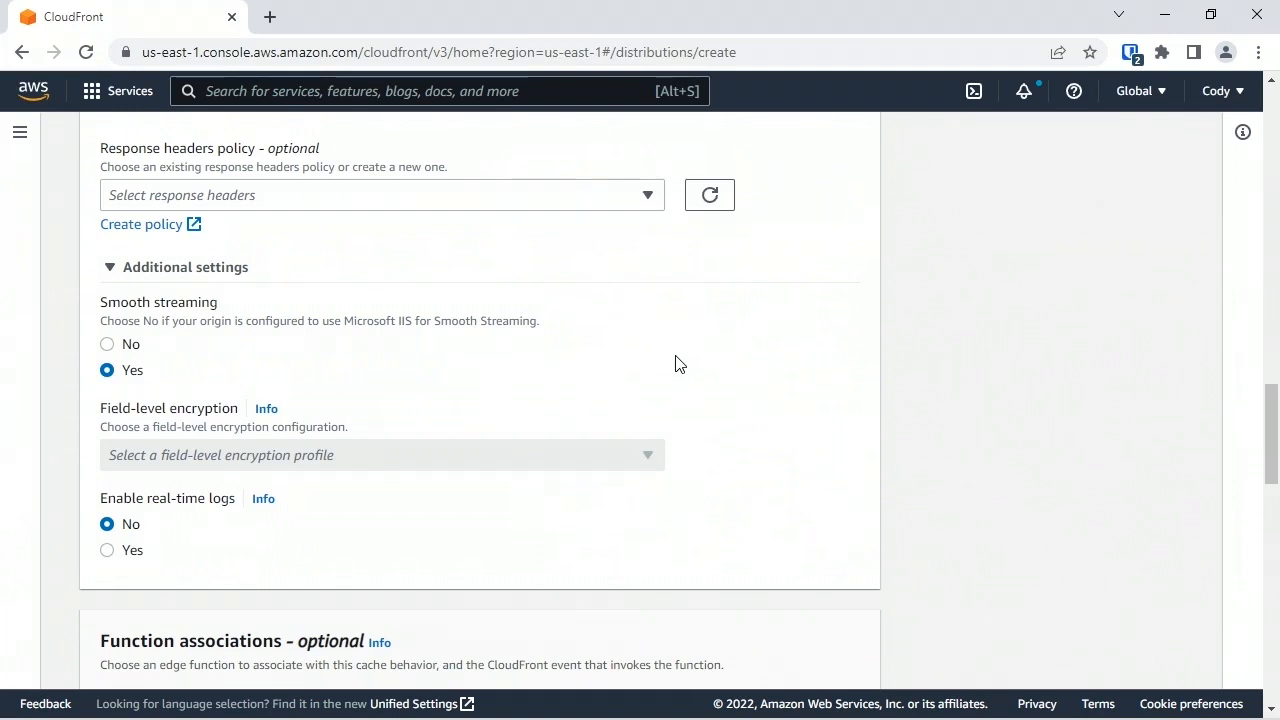
# Try CloudFront Functions as the viewer request function type, look for available functions, and revert it to No association.
pyautogui.moveTo(1270, 410); pyautogui.dragTo(1270, 455)
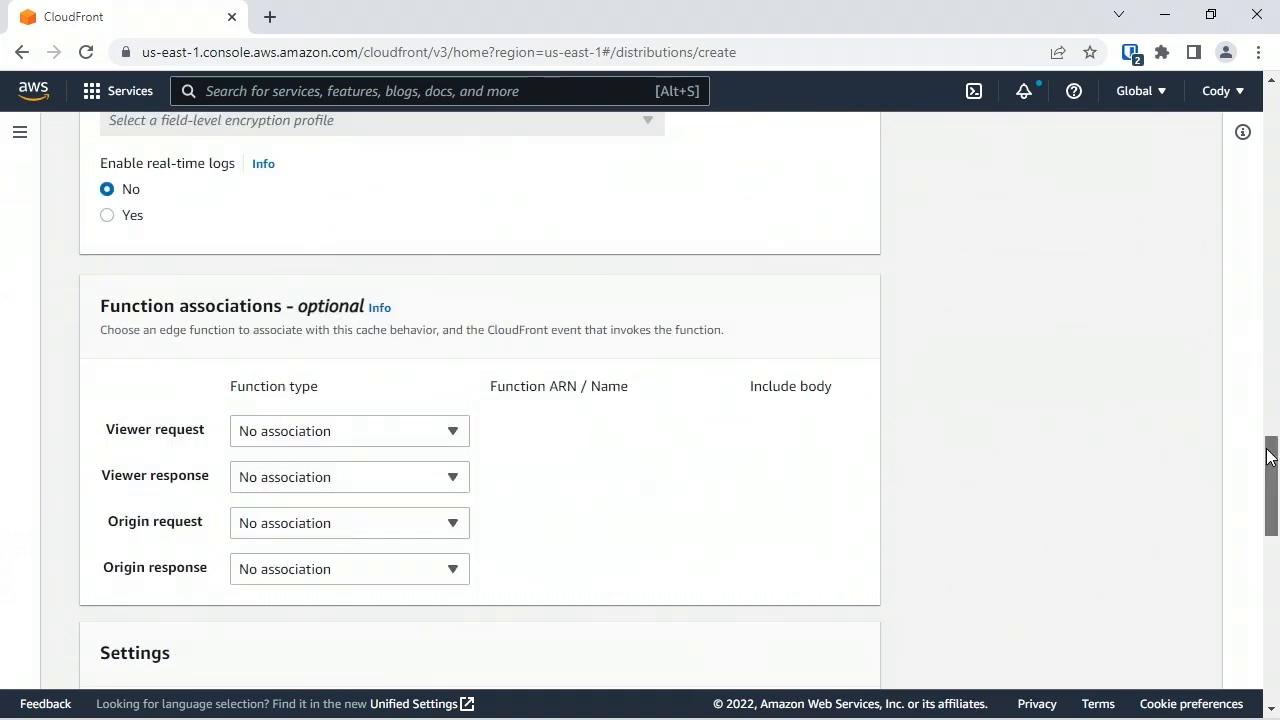
pyautogui.moveTo(1270, 457); pyautogui.dragTo(1268, 485)
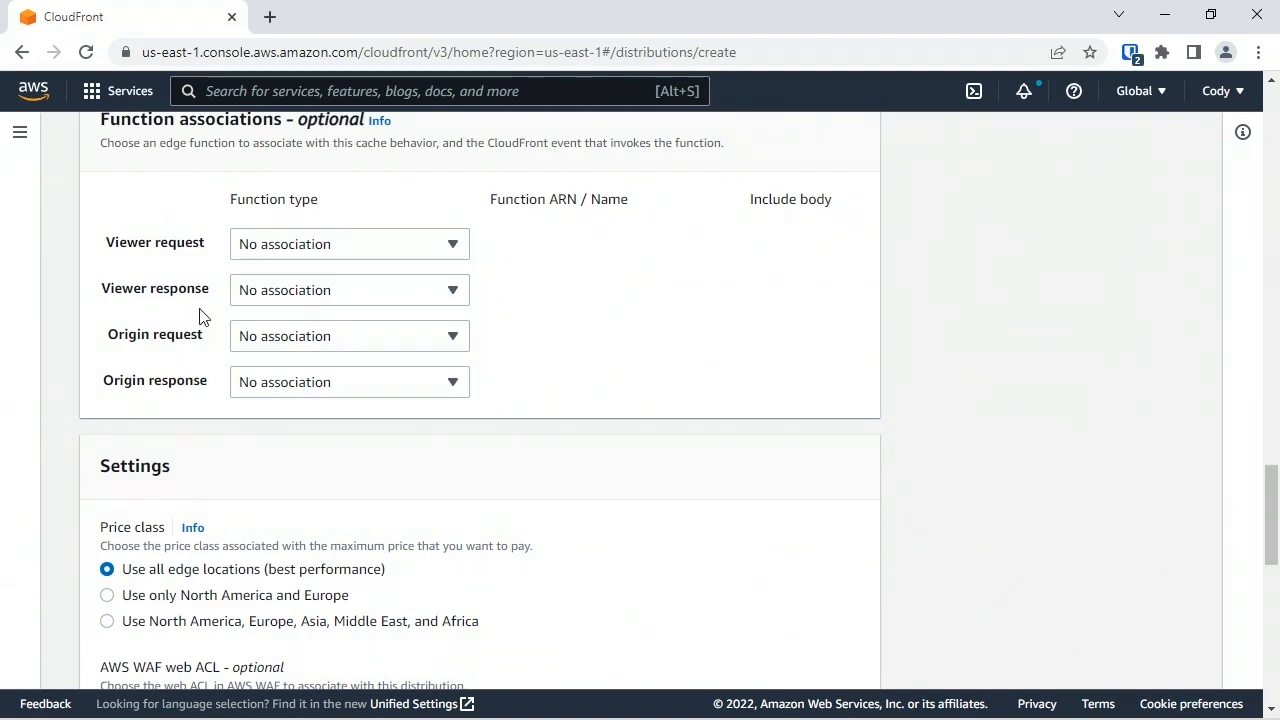
pyautogui.click(292, 245)
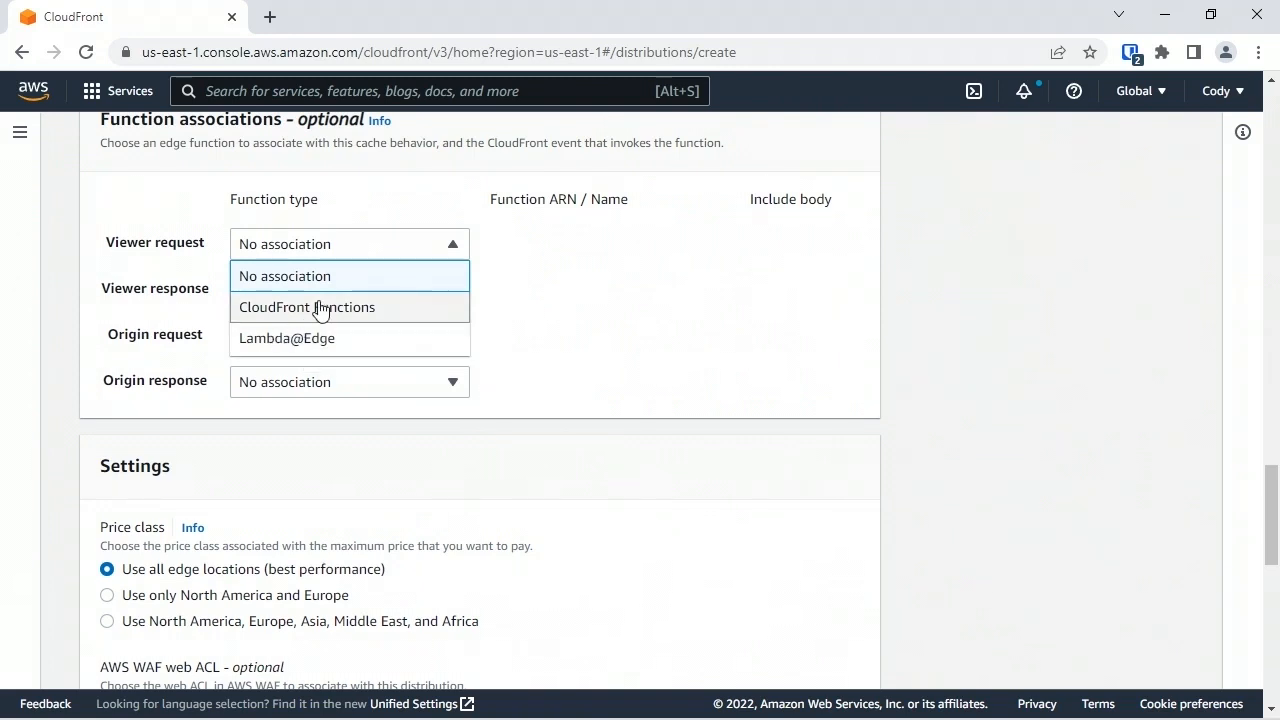
pyautogui.click(140, 335)
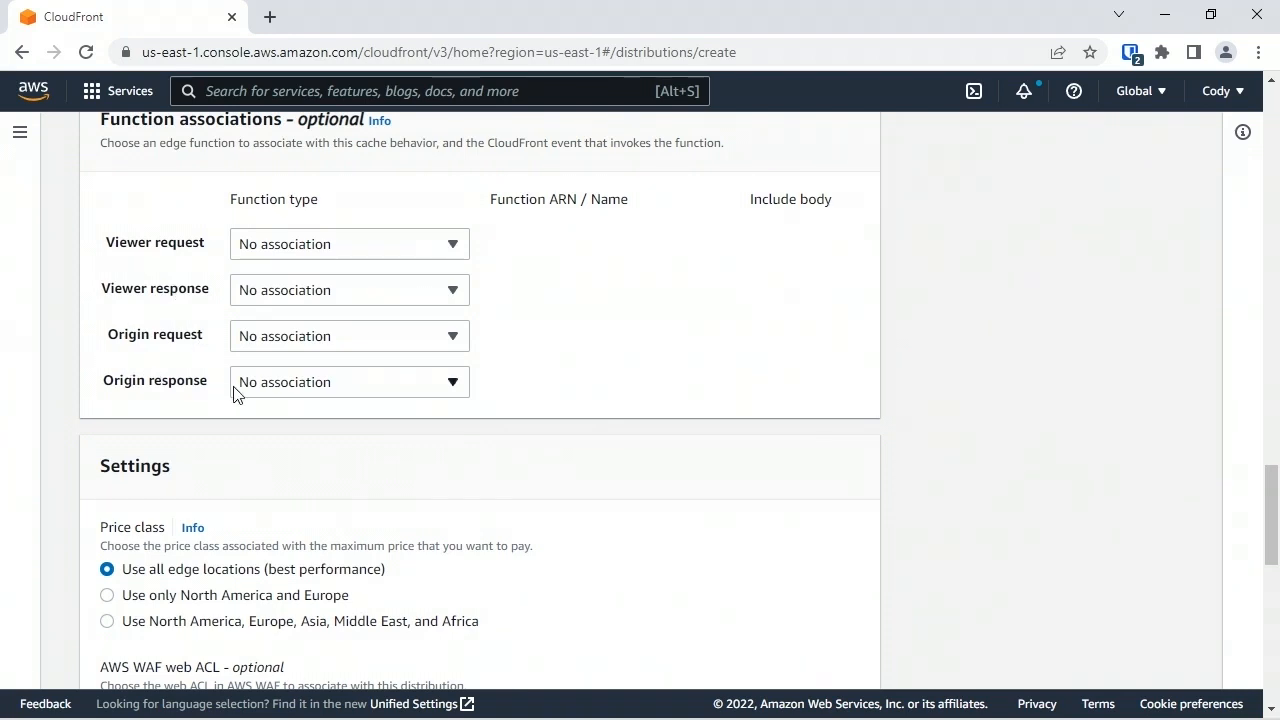
pyautogui.click(455, 247)
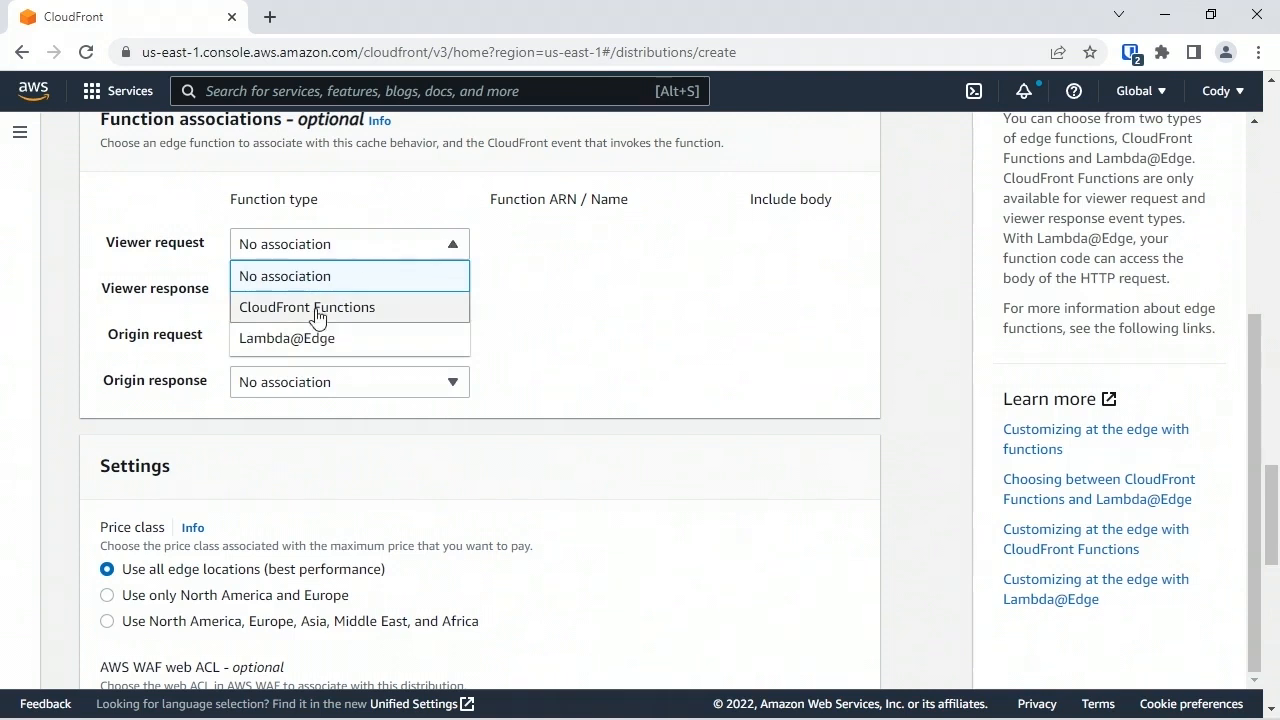
pyautogui.click(349, 314)
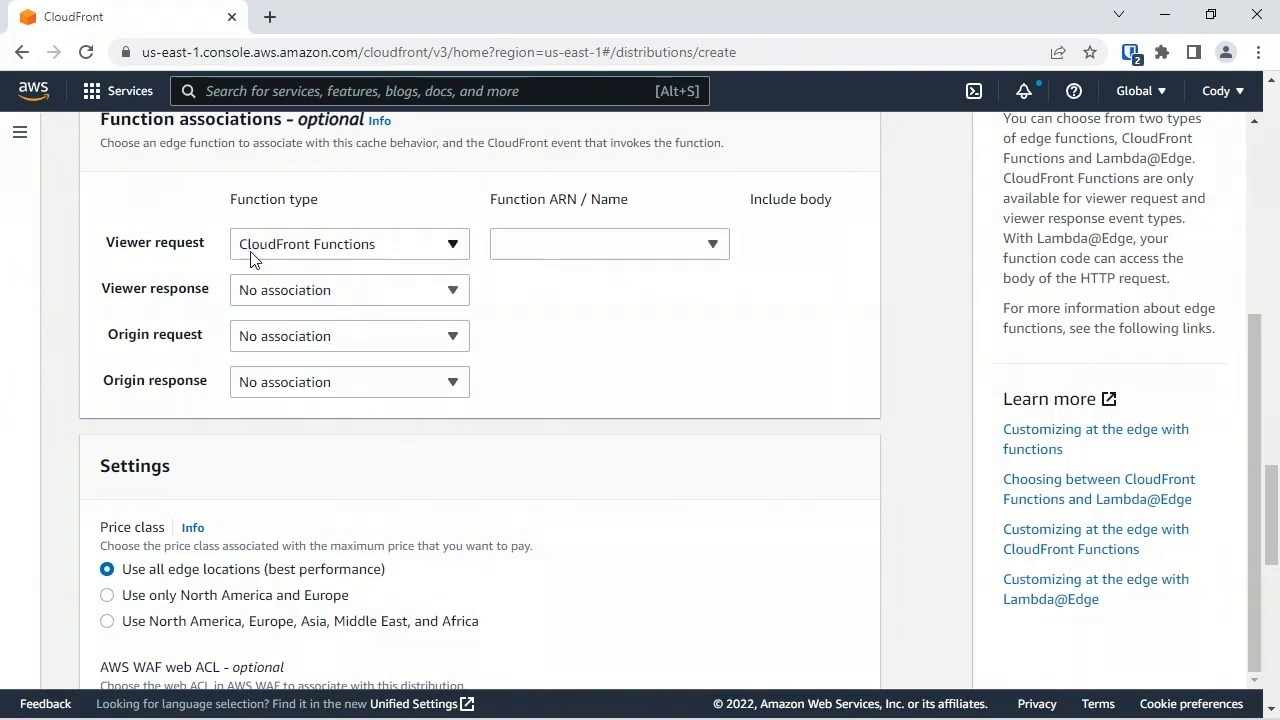
pyautogui.click(540, 250)
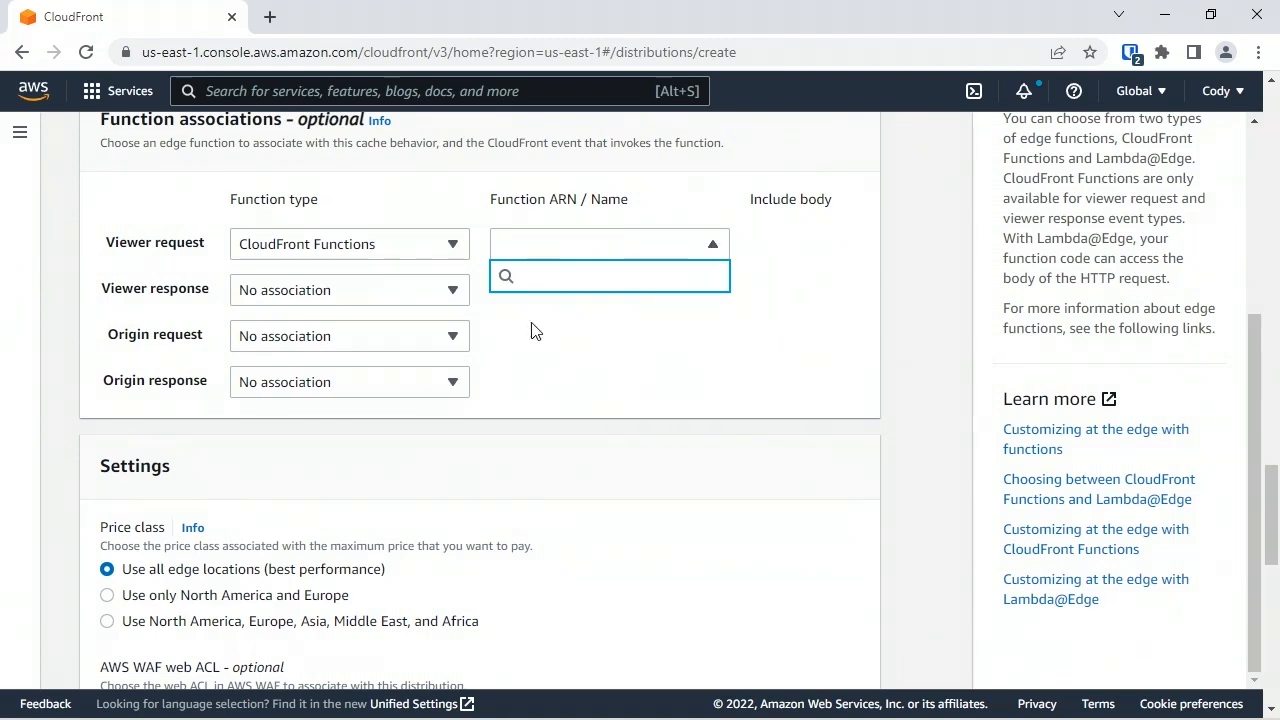
pyautogui.click(534, 350)
pyautogui.click(350, 244)
pyautogui.click(350, 277)
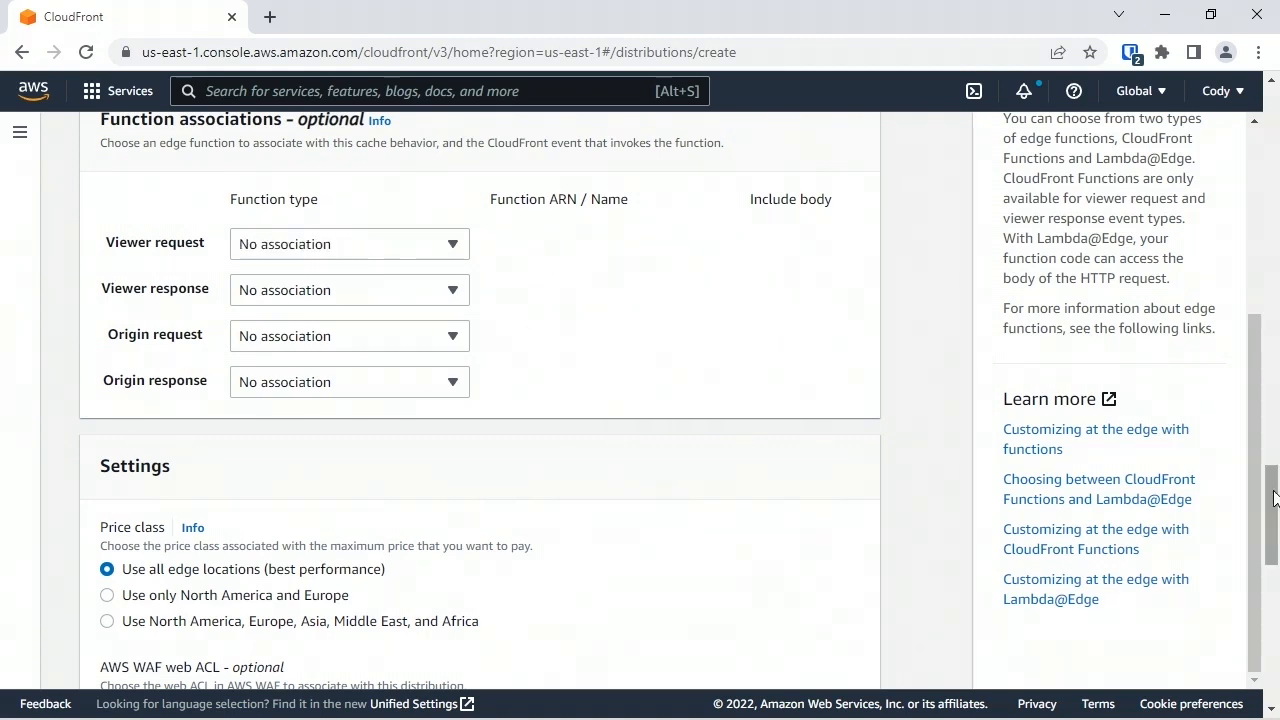
# Set the price class to only North America and Europe, and check the AWS WAF web ACL choices without selecting one.
pyautogui.moveTo(1274, 498); pyautogui.dragTo(1272, 531)
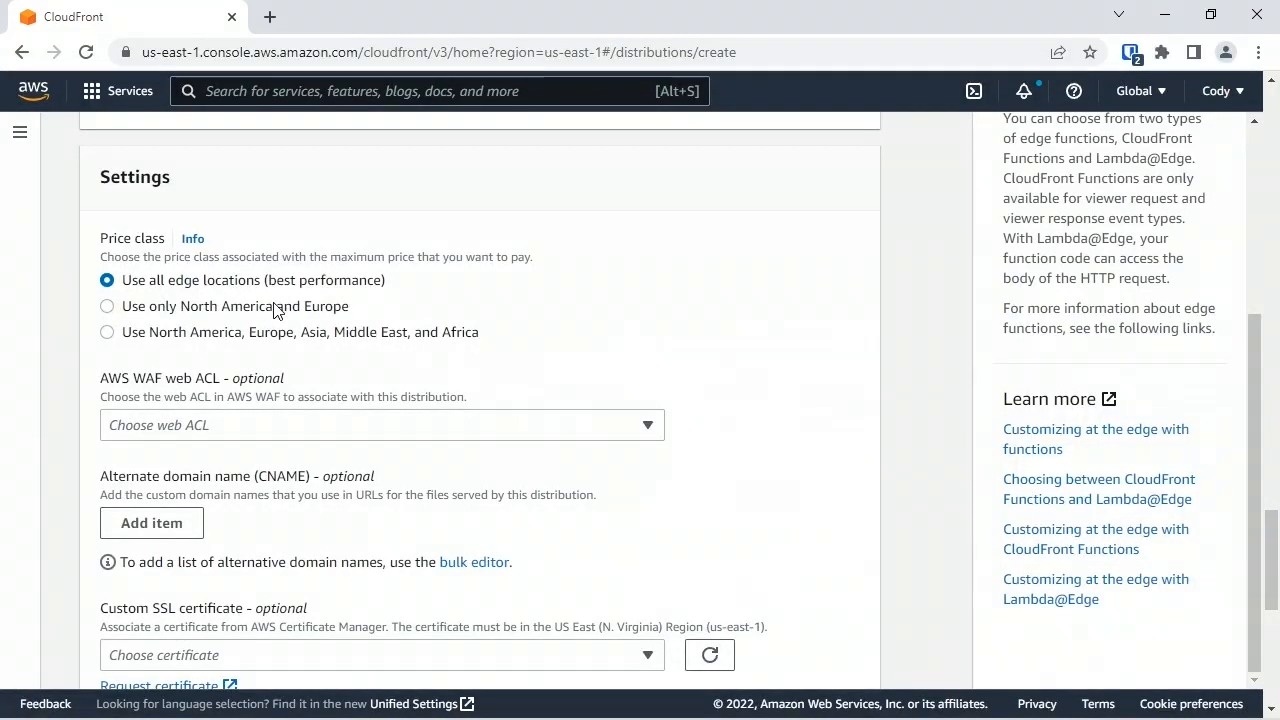
pyautogui.click(214, 313)
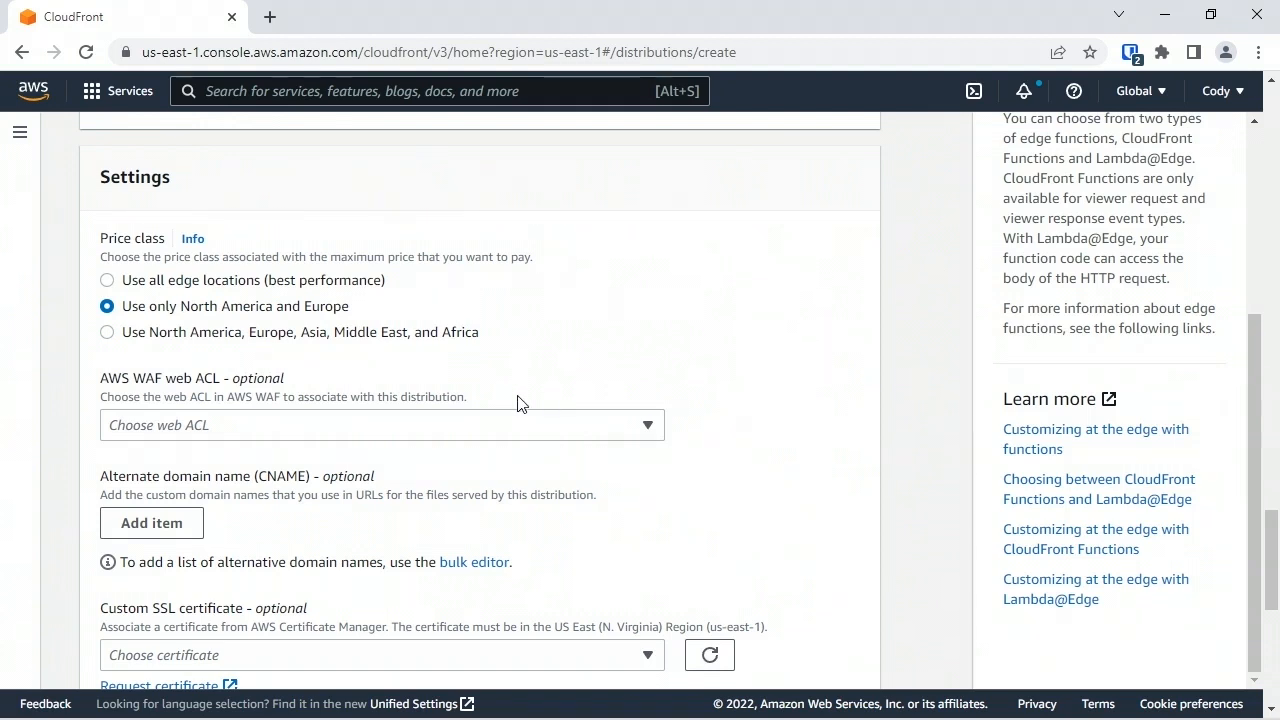
pyautogui.click(276, 430)
pyautogui.click(276, 430)
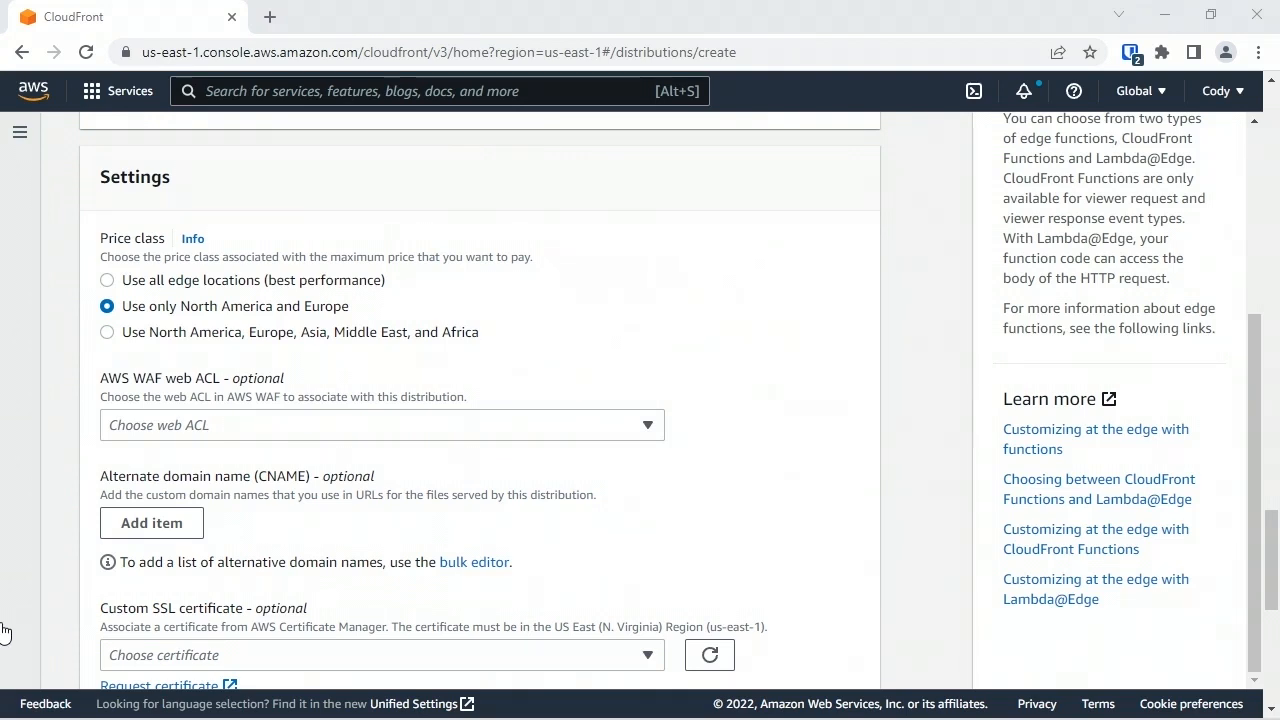
# Turn IPv6 off, leave the default root object empty, and create the distribution.
pyautogui.scroll(-6, 1275, 647)
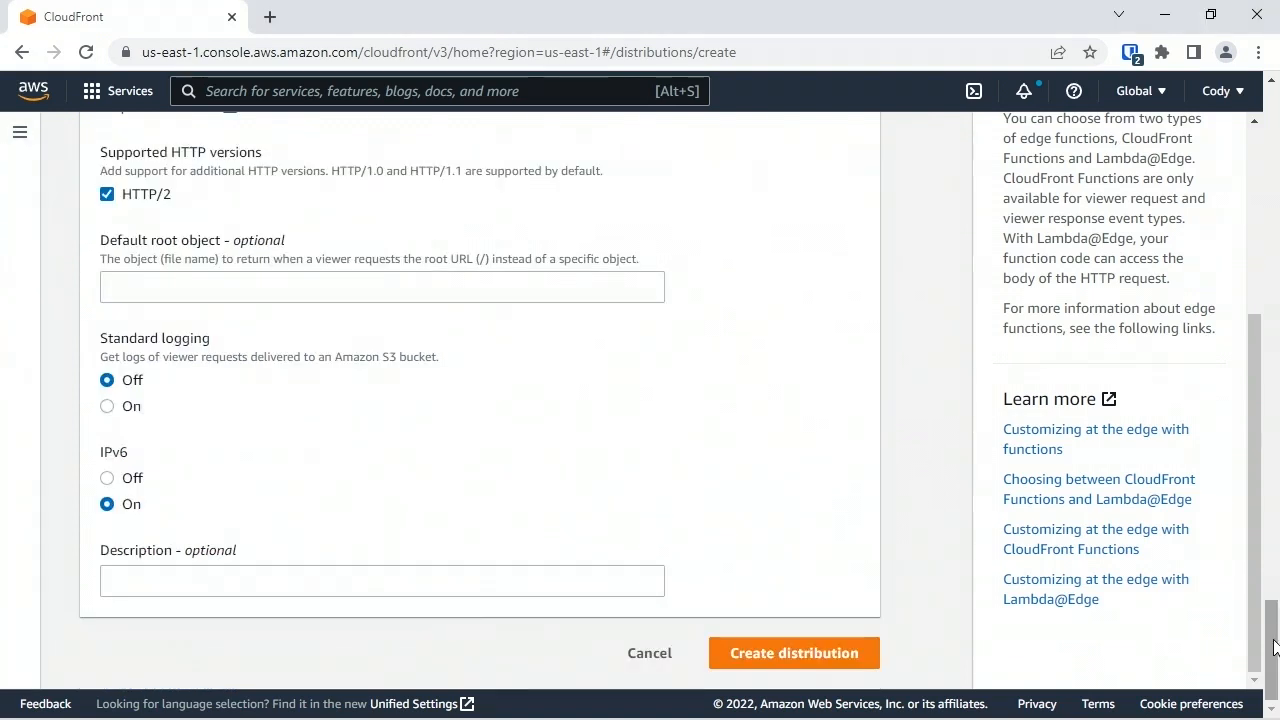
pyautogui.click(261, 280)
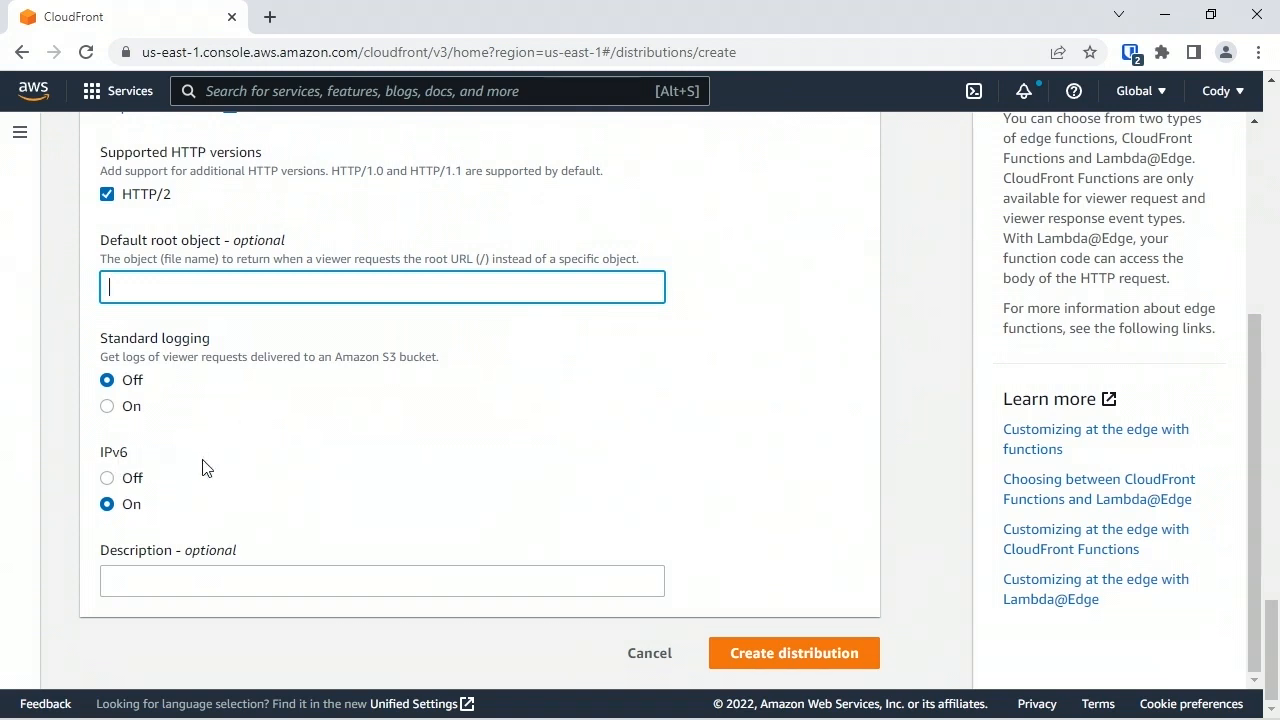
pyautogui.click(122, 482)
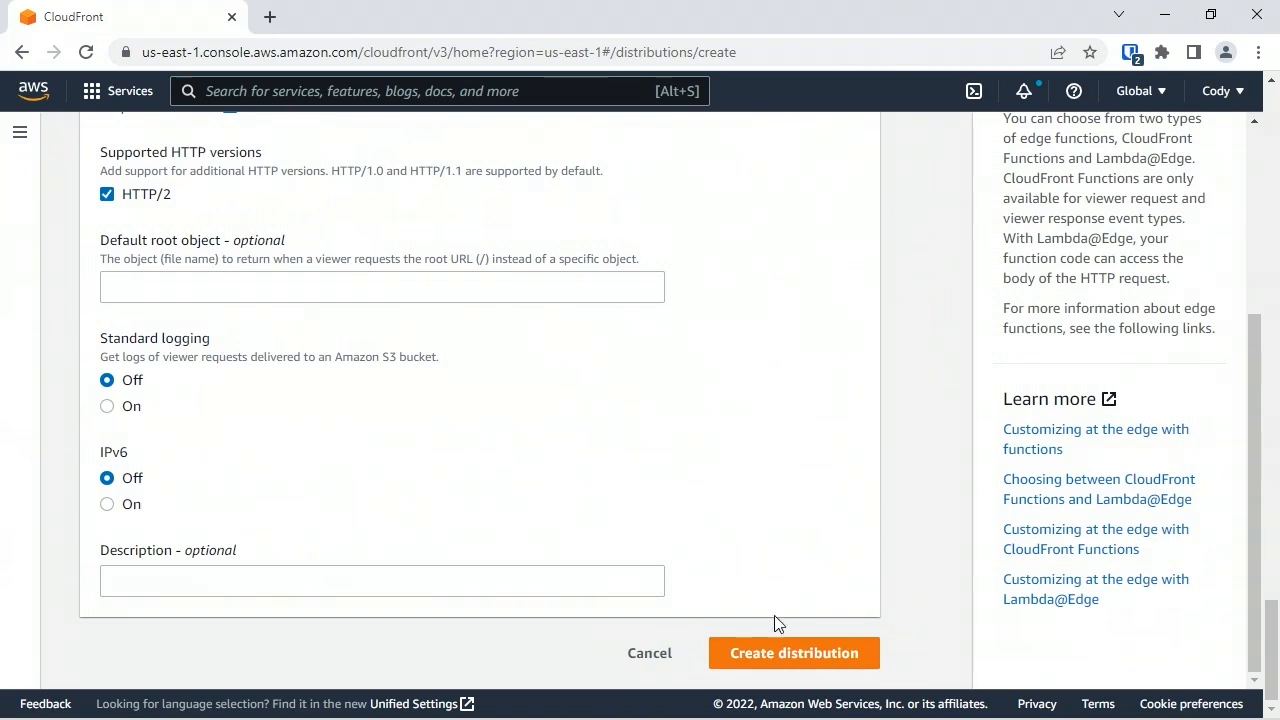
pyautogui.click(816, 650)
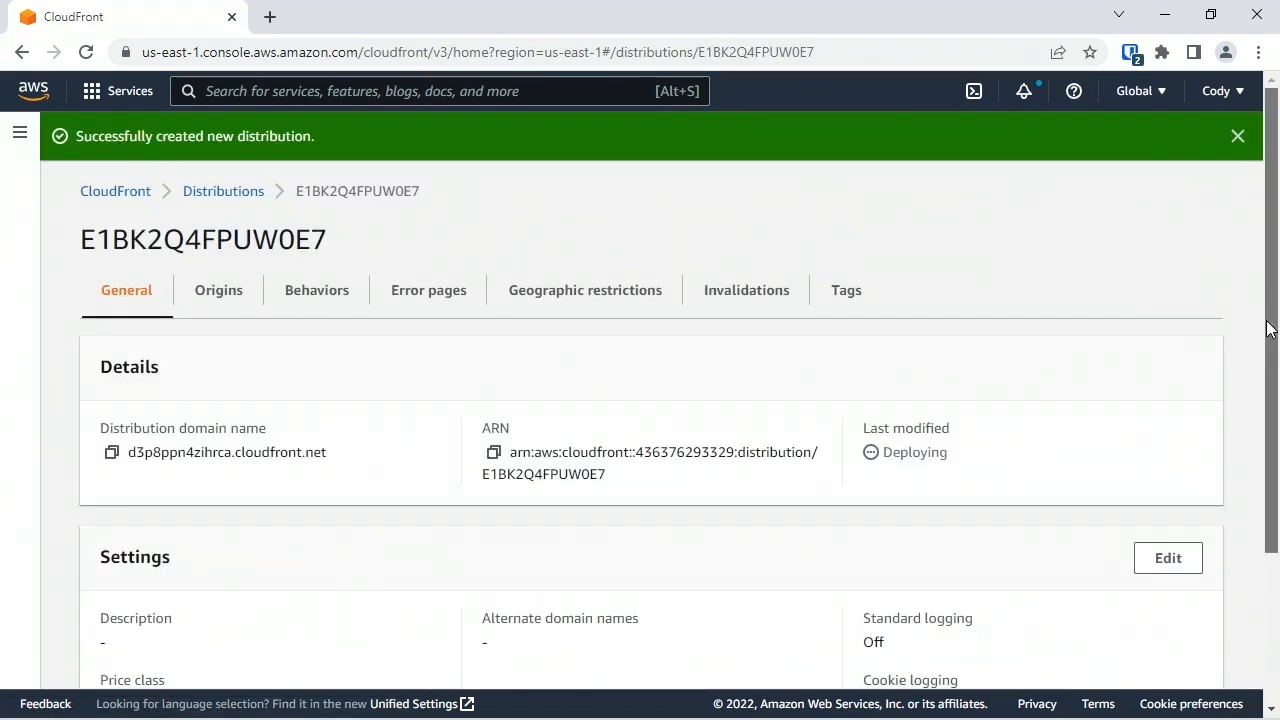
# Review the new distribution's general details, origins and cache behaviors.
pyautogui.scroll(-1, 1266, 357)
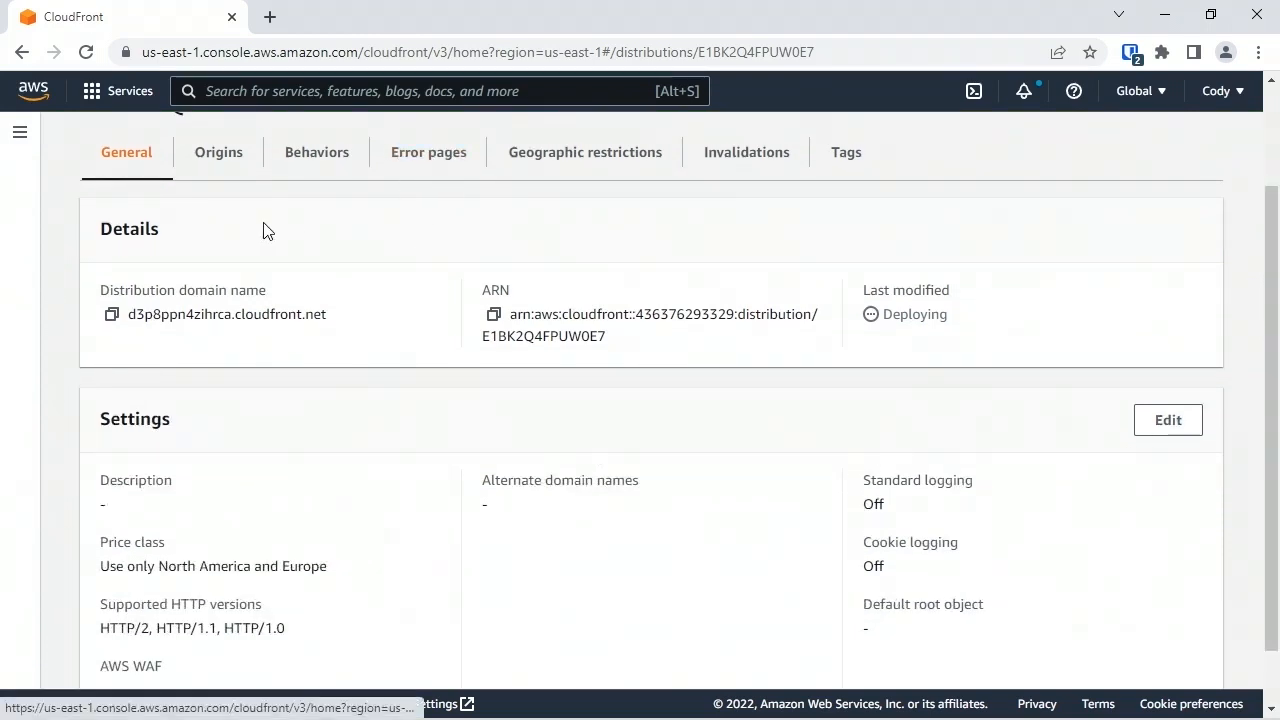
pyautogui.click(224, 165)
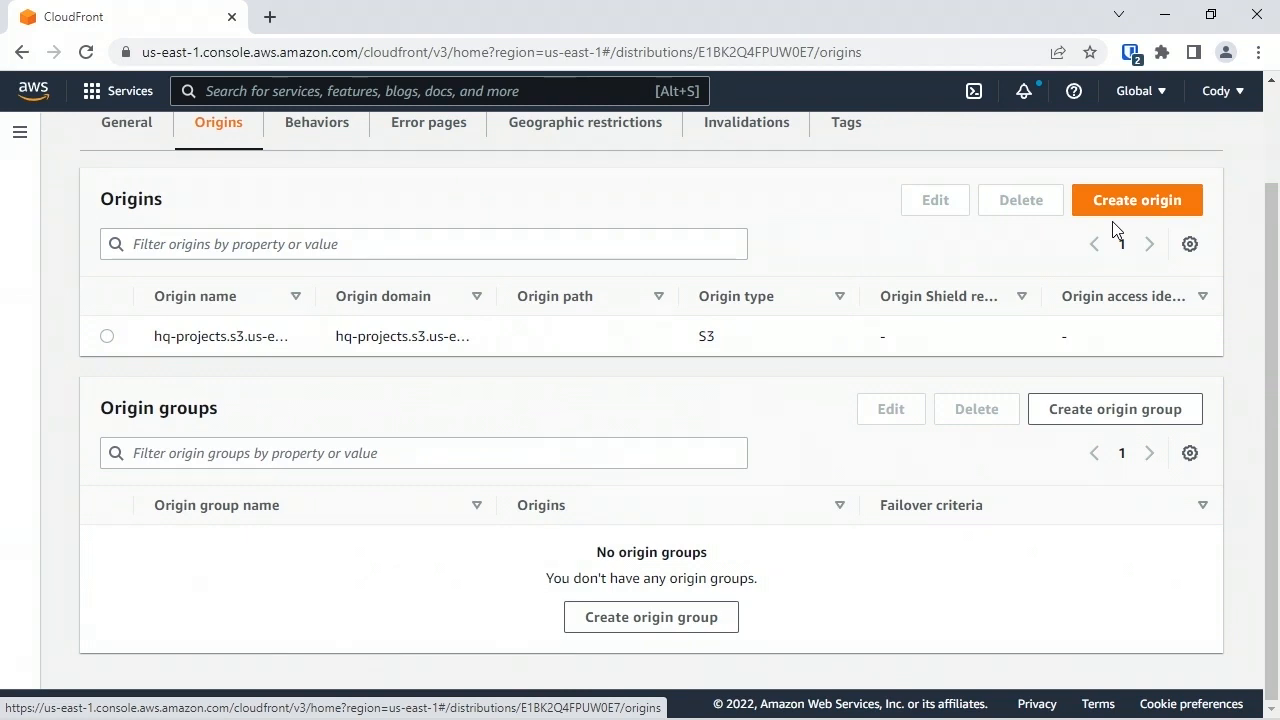
pyautogui.click(317, 122)
# Start a custom error response for the distribution with HTTP error code 404: Not Found.
pyautogui.click(431, 247)
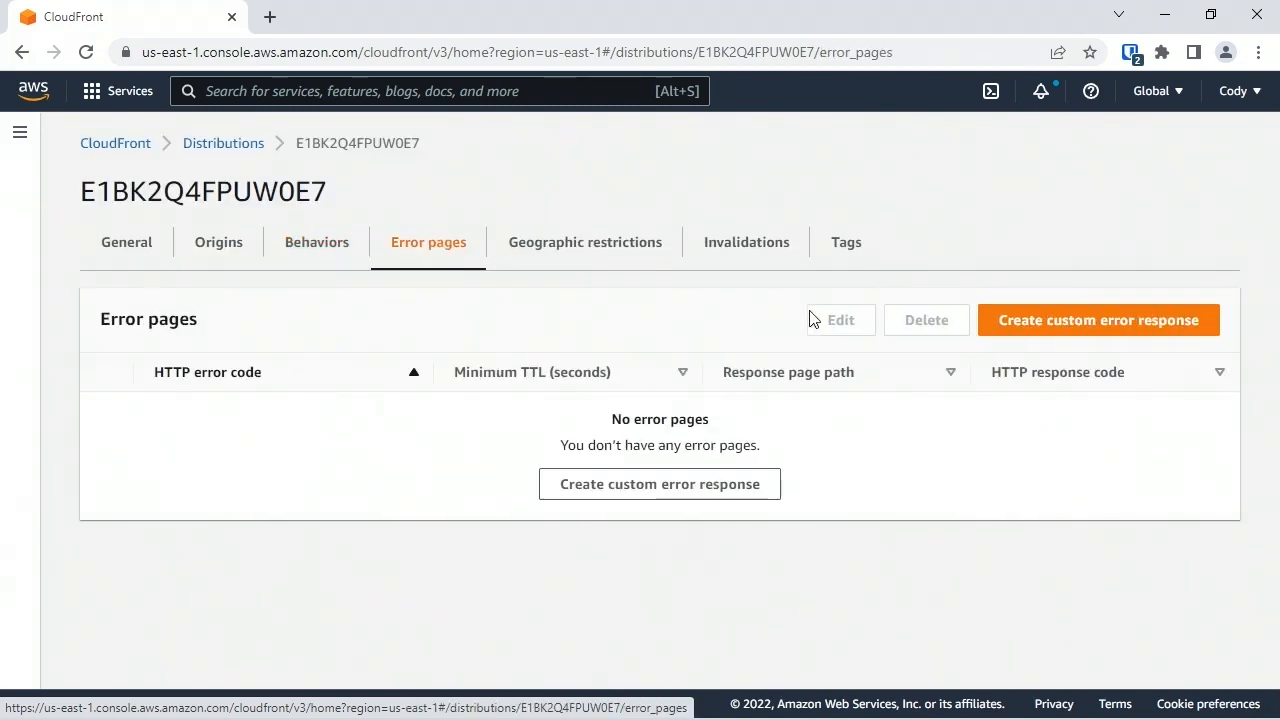
pyautogui.click(1078, 333)
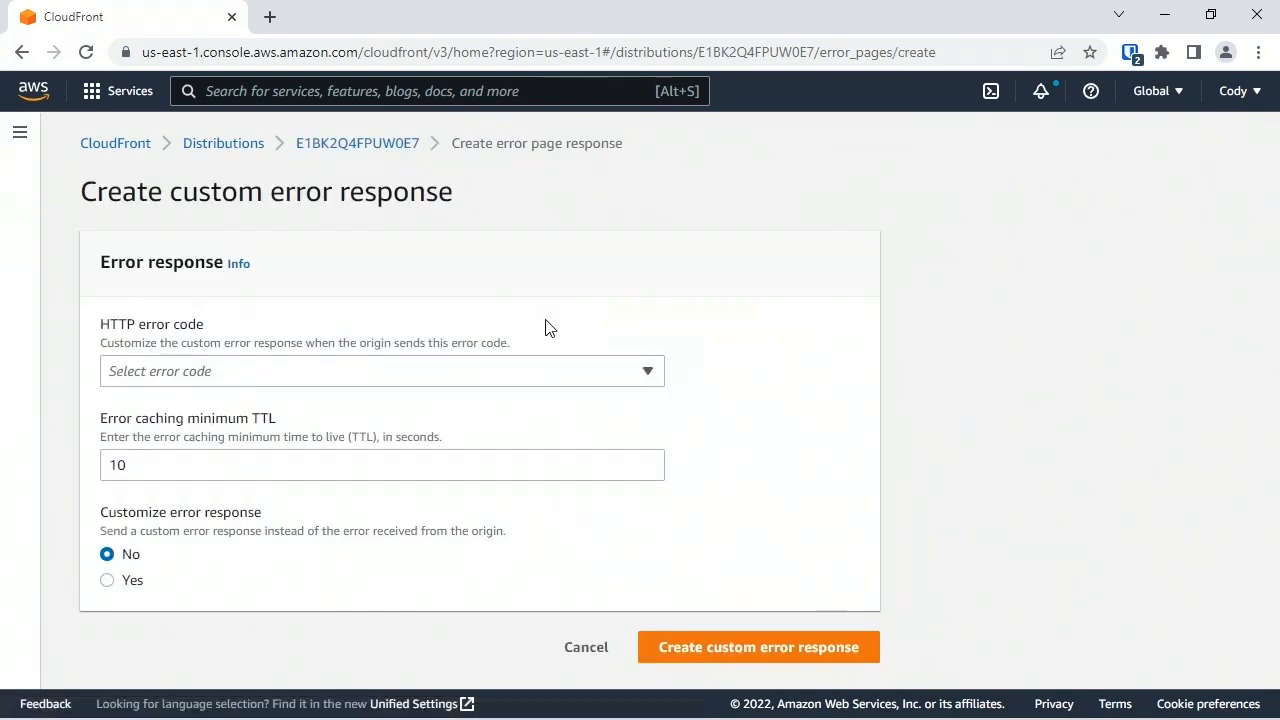
pyautogui.click(565, 378)
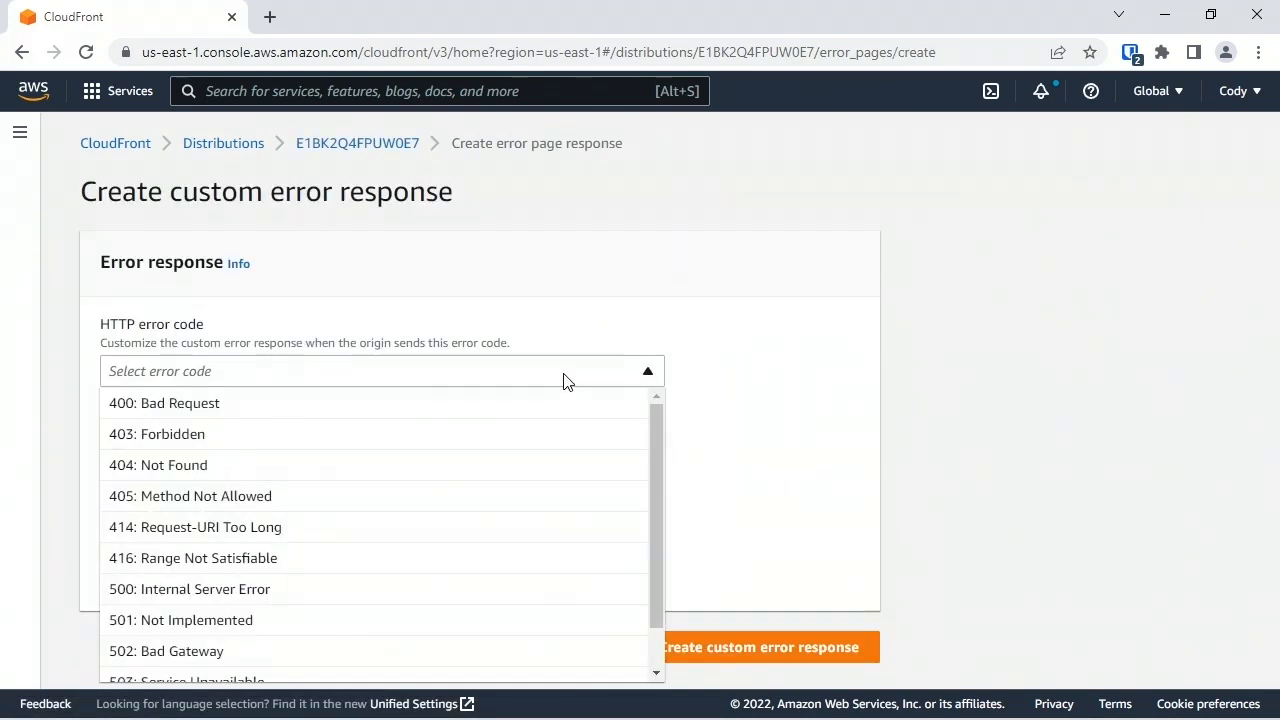
pyautogui.click(226, 466)
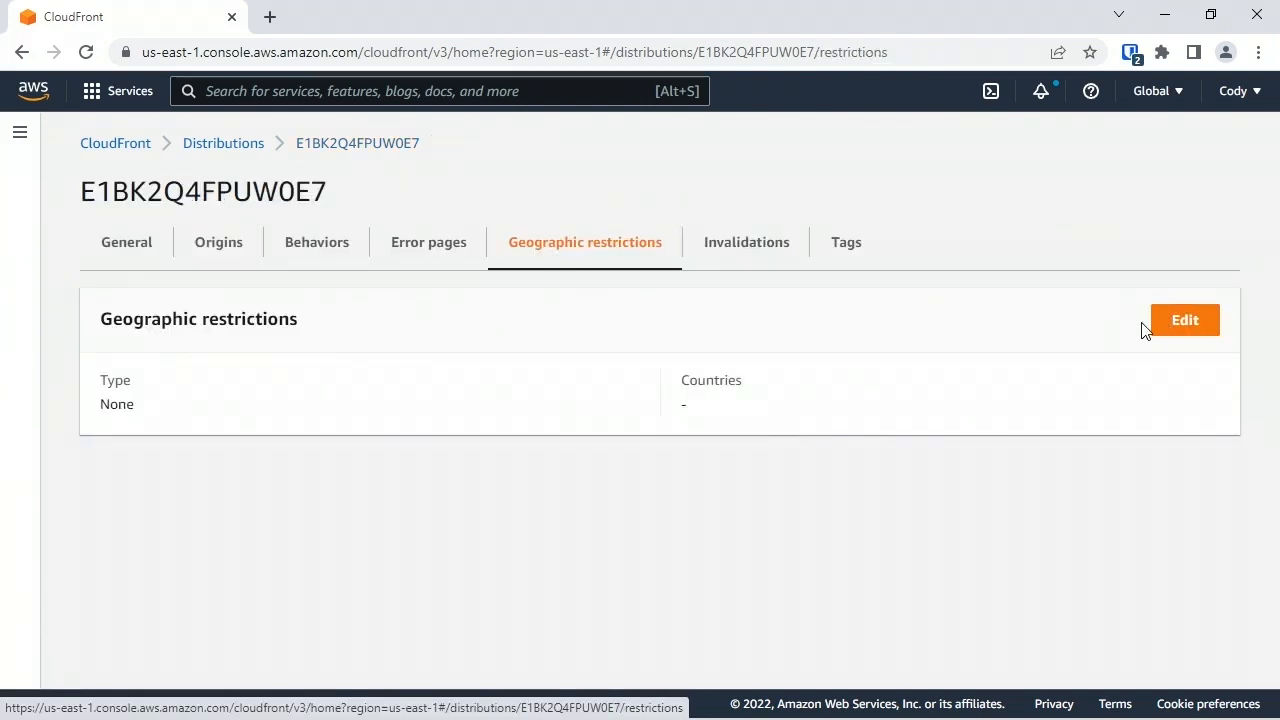
# Try an allow list as the geographic restriction type, look at the selectable countries, and leave without saving.
pyautogui.click(1180, 322)
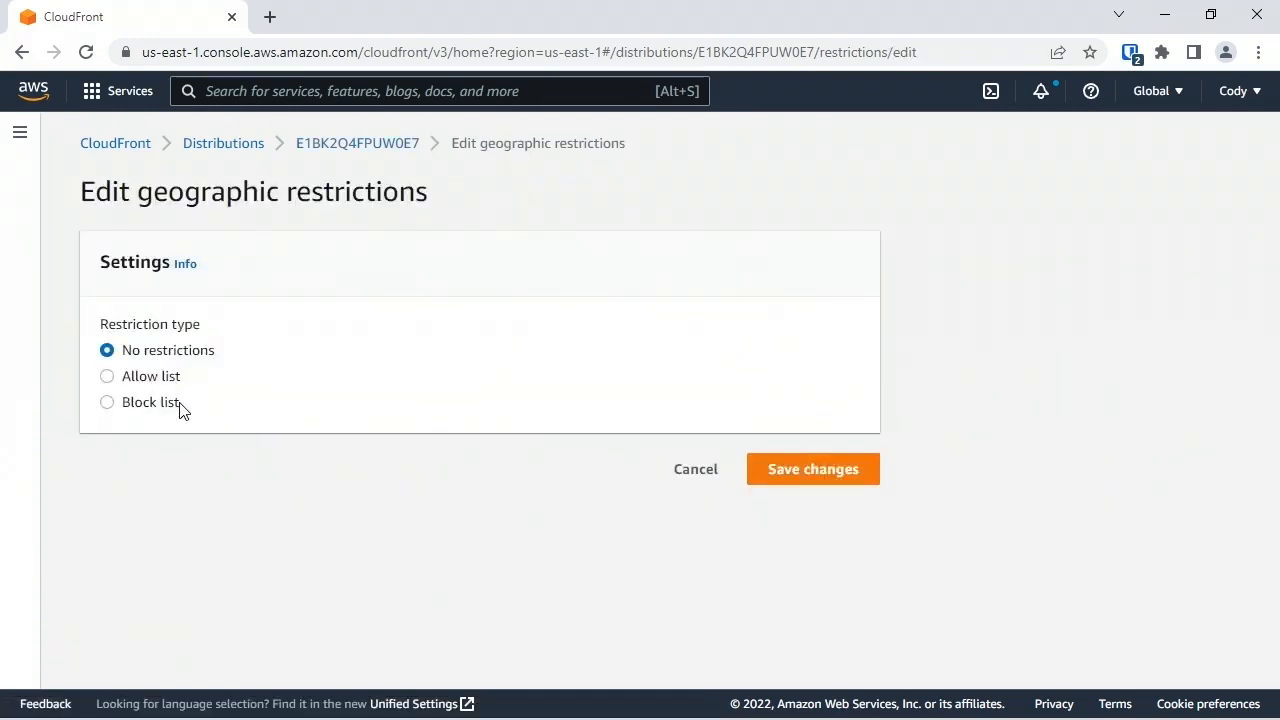
pyautogui.click(160, 382)
pyautogui.click(240, 485)
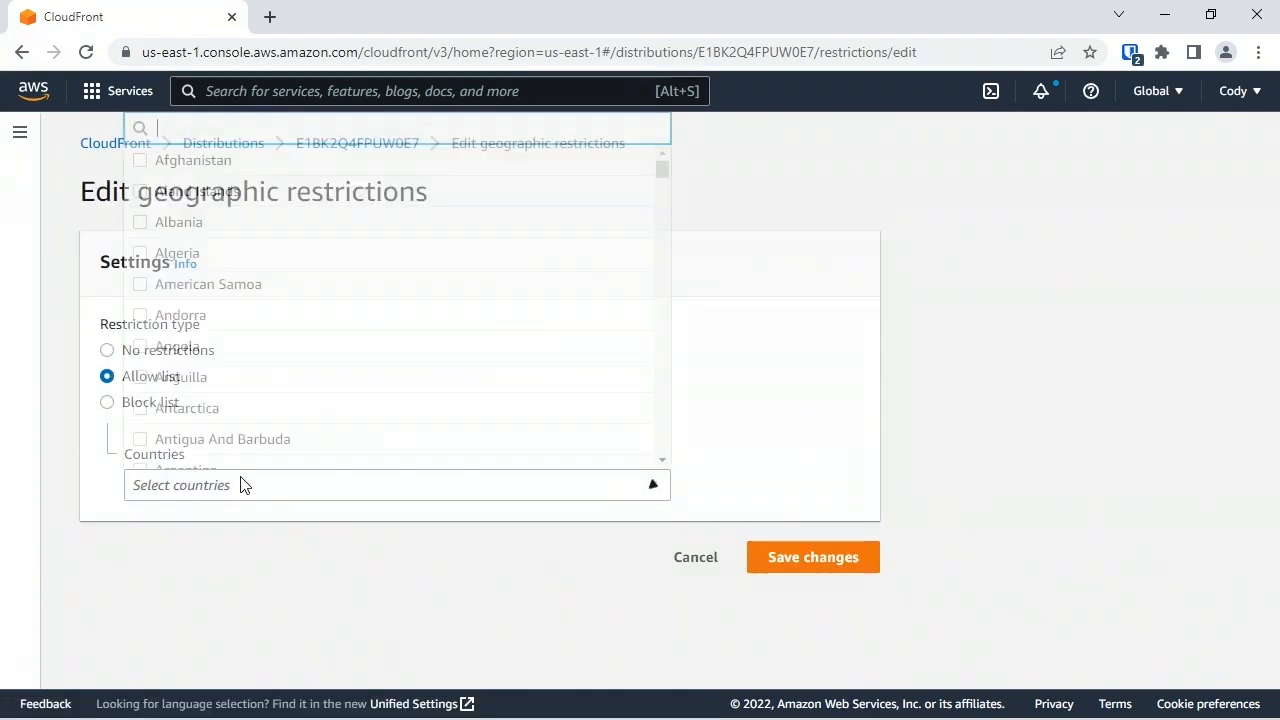
pyautogui.click(700, 557)
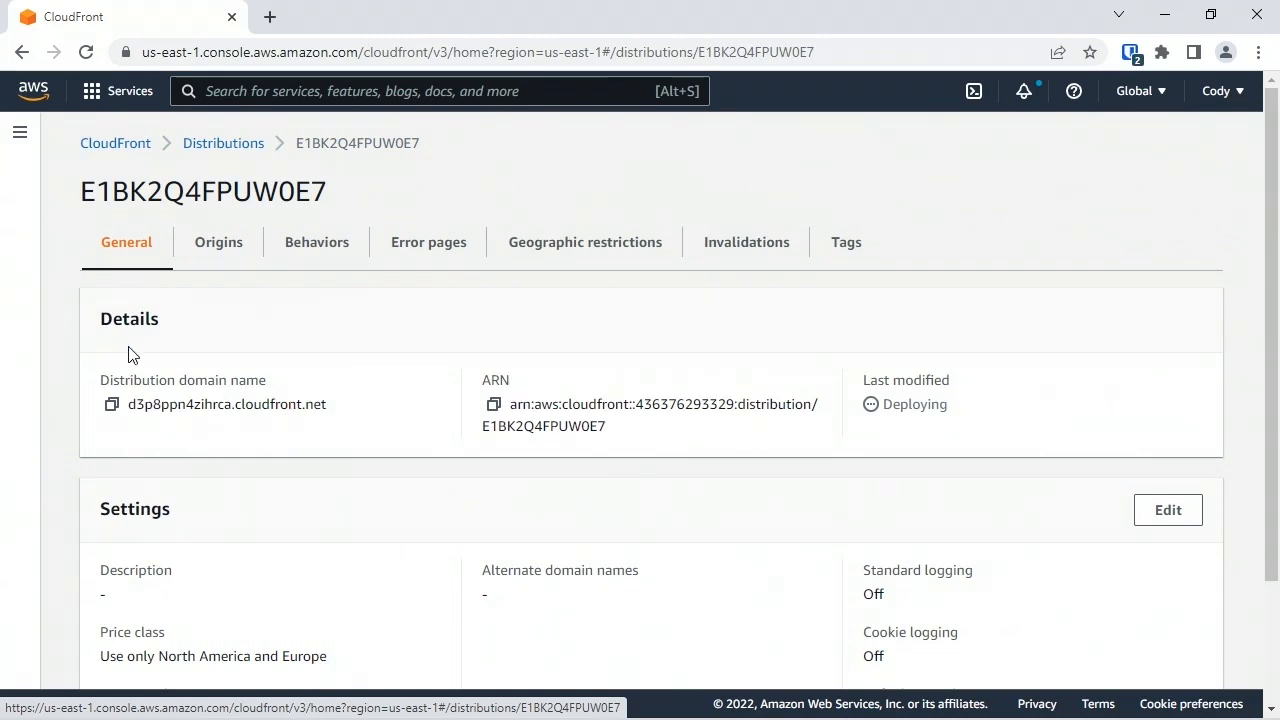
# Copy the distribution domain name, and open the hq-projects bucket in Amazon S3 in a separate browser tab.
pyautogui.click(111, 405)
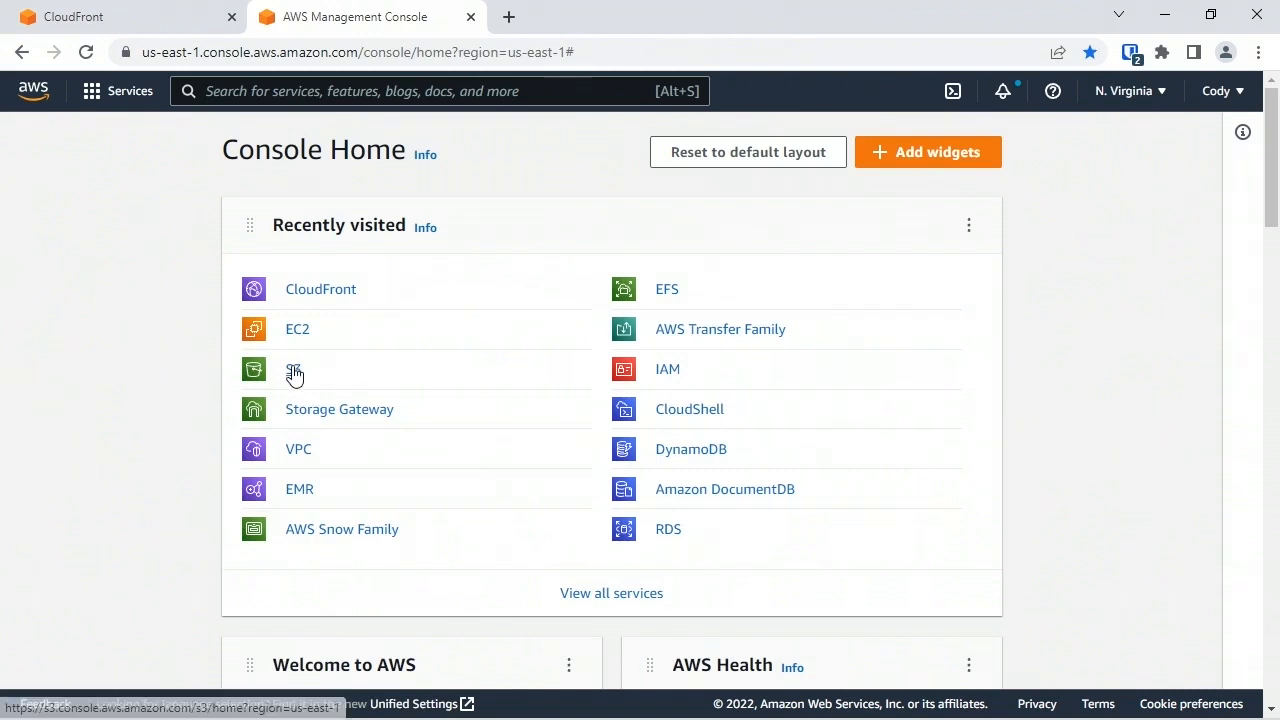
pyautogui.click(292, 370)
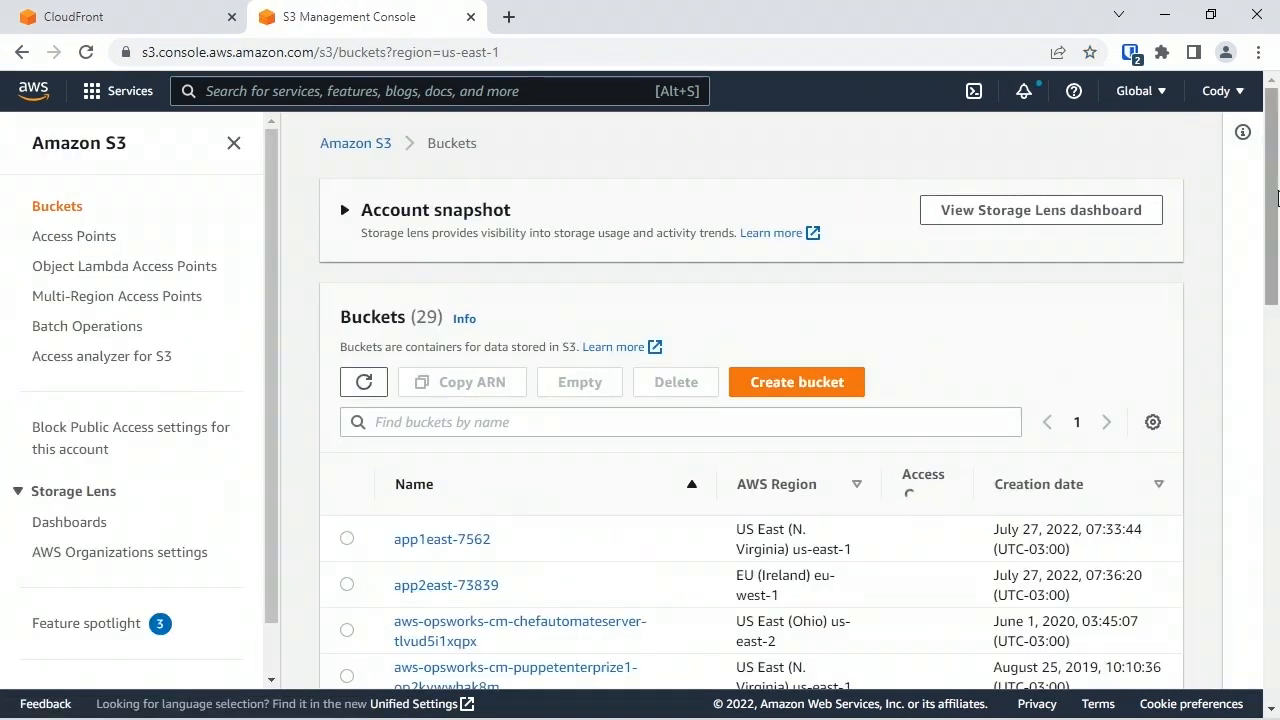
pyautogui.scroll(-7, 487, 425)
pyautogui.scroll(-5, 487, 425)
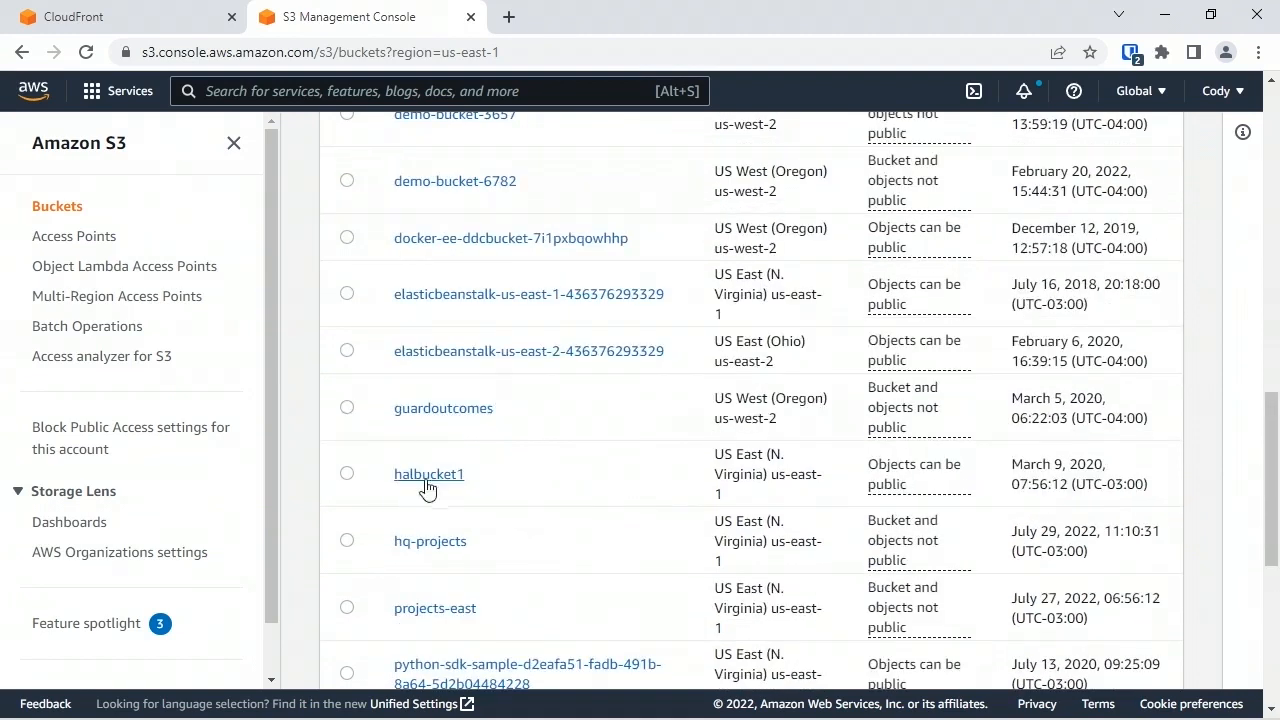
pyautogui.click(448, 581)
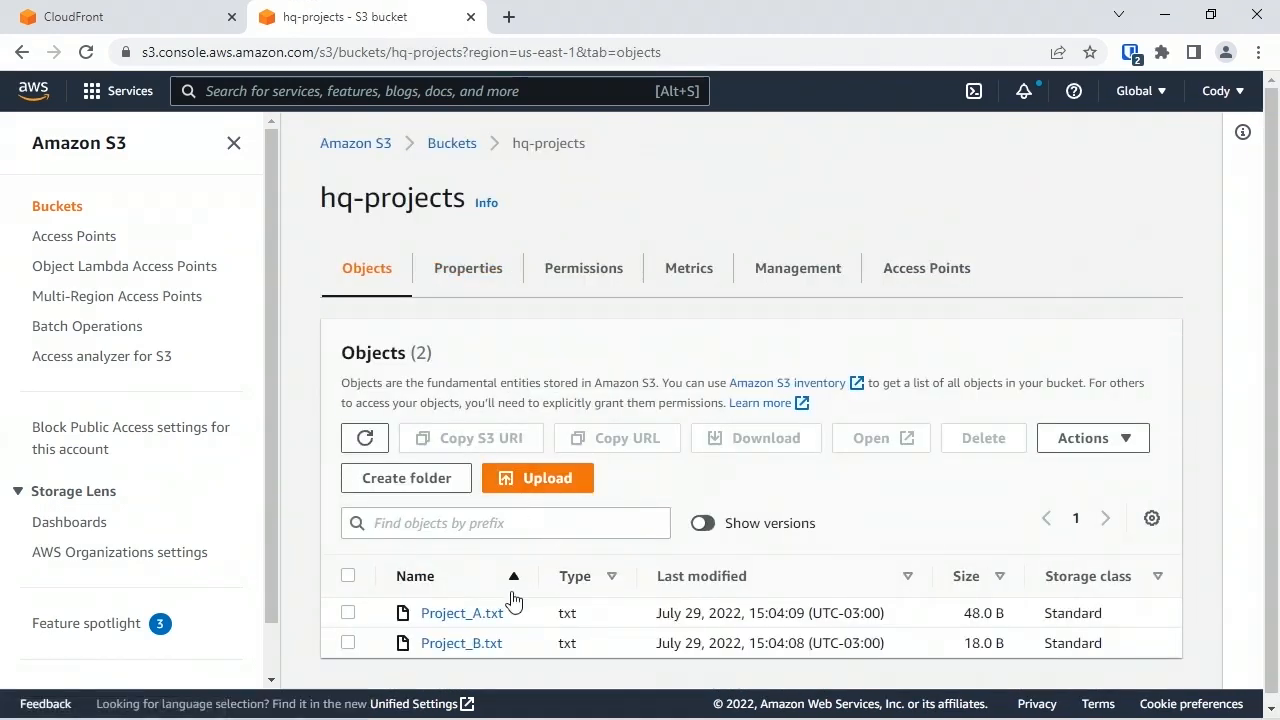
# Copy the object URL of Project_A.txt and test it in a new browser tab.
pyautogui.click(466, 615)
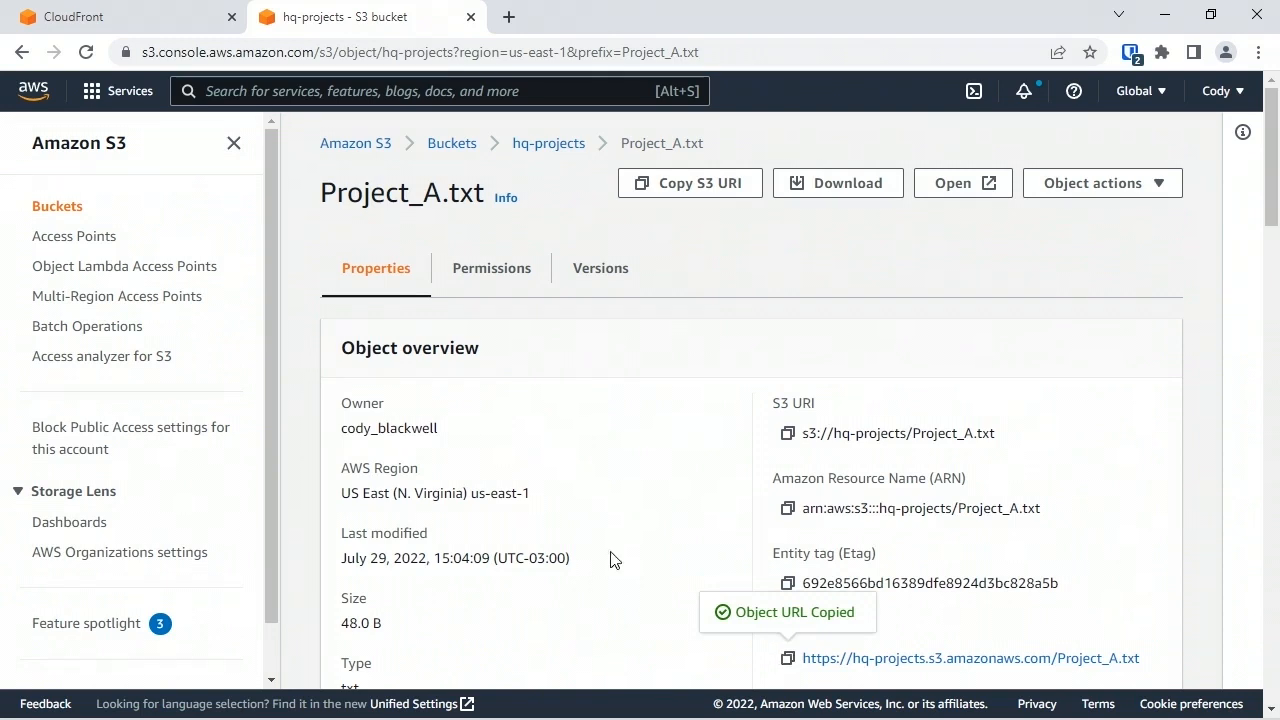
pyautogui.click(509, 17)
pyautogui.hotkey('ctrl', 'v')
pyautogui.press('Return')
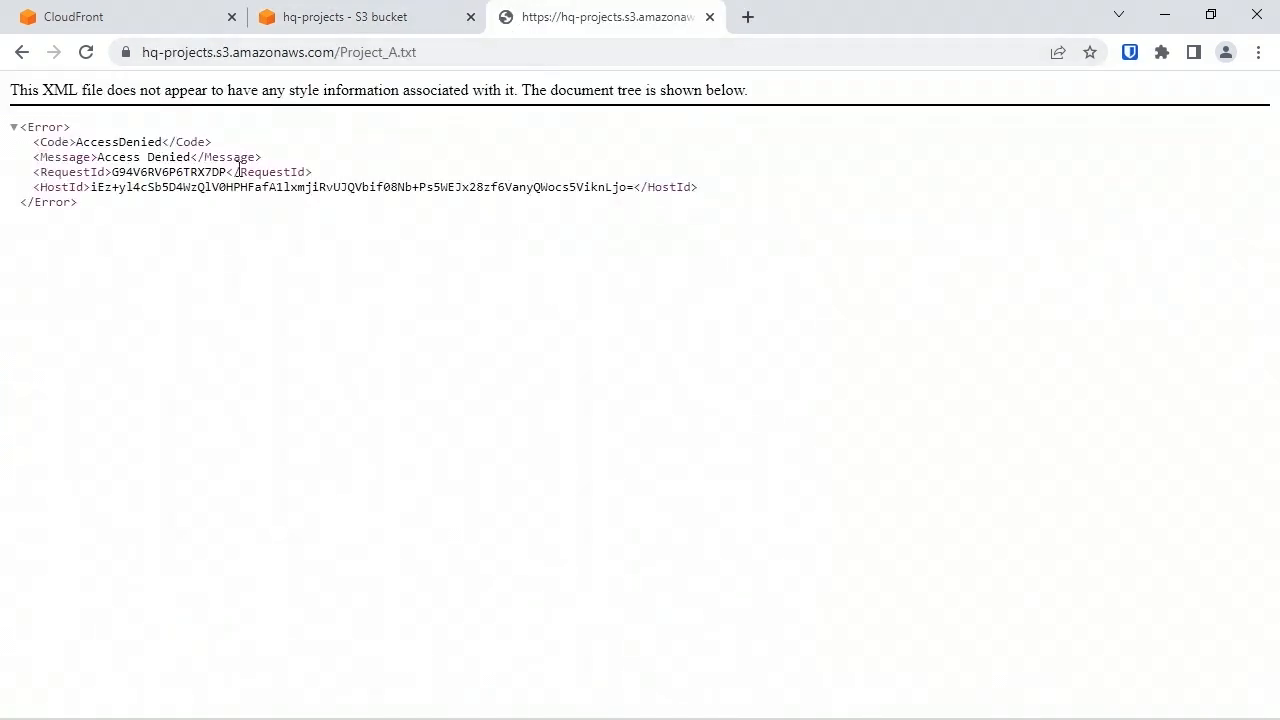
# Turn off Block all public access for the hq-projects bucket, and save the change by entering "confirm".
pyautogui.click(340, 24)
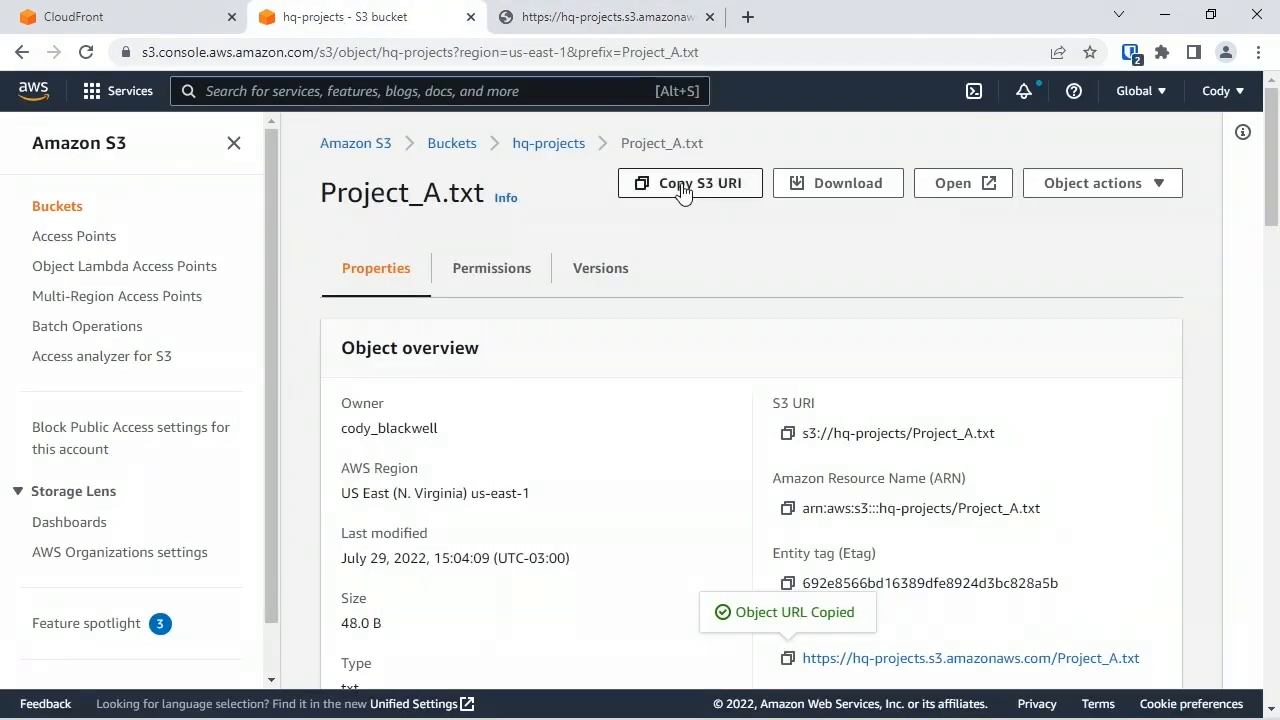
pyautogui.click(549, 144)
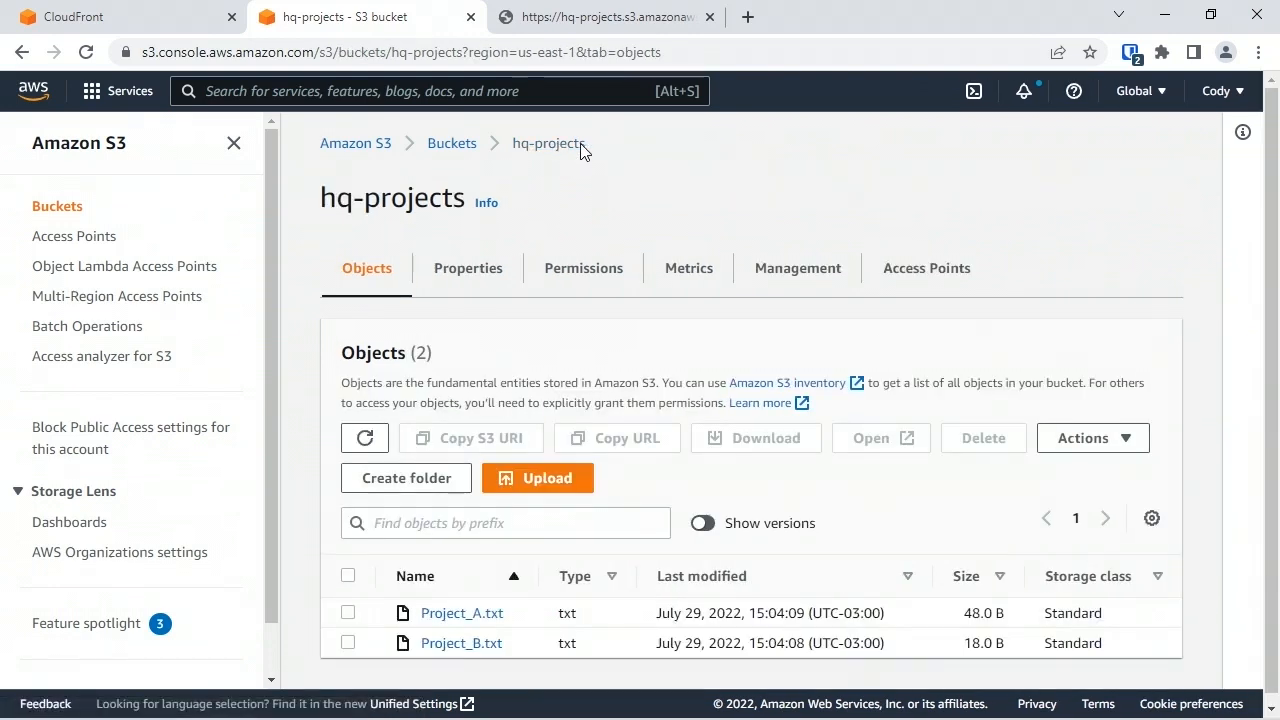
pyautogui.click(603, 259)
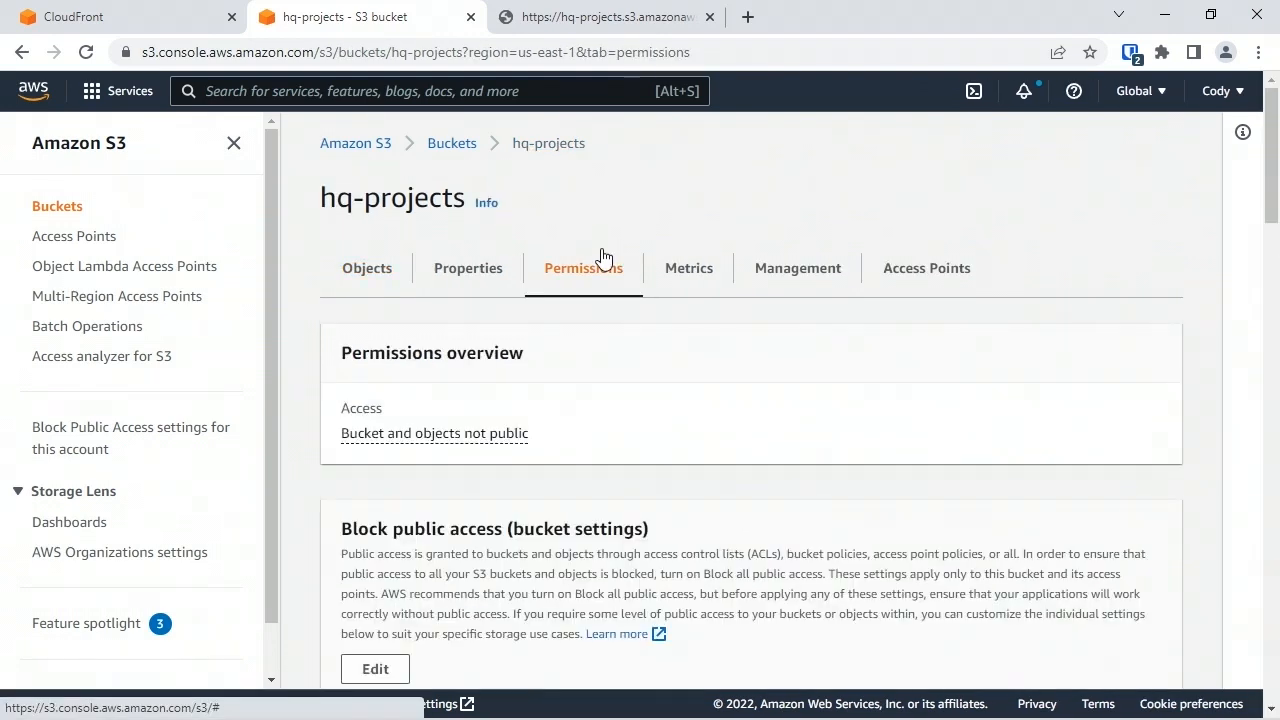
pyautogui.click(375, 669)
pyautogui.click(355, 436)
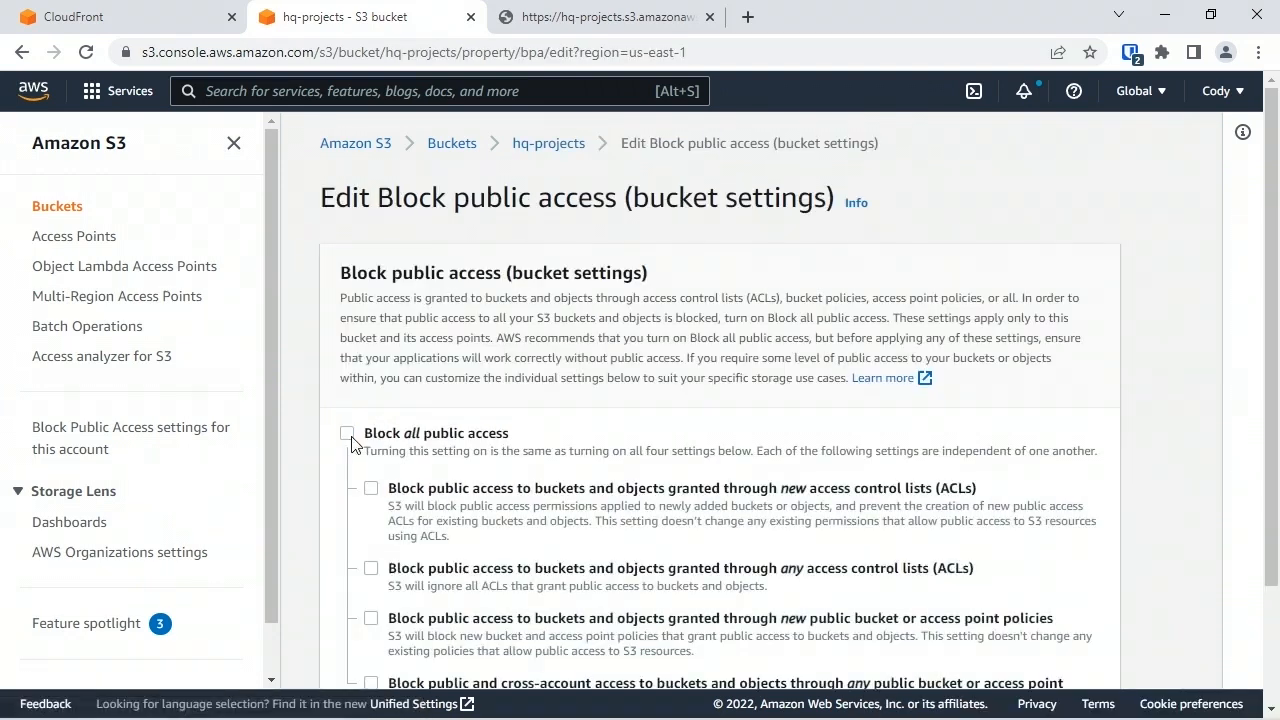
pyautogui.scroll(-2, 1072, 566)
pyautogui.click(1076, 651)
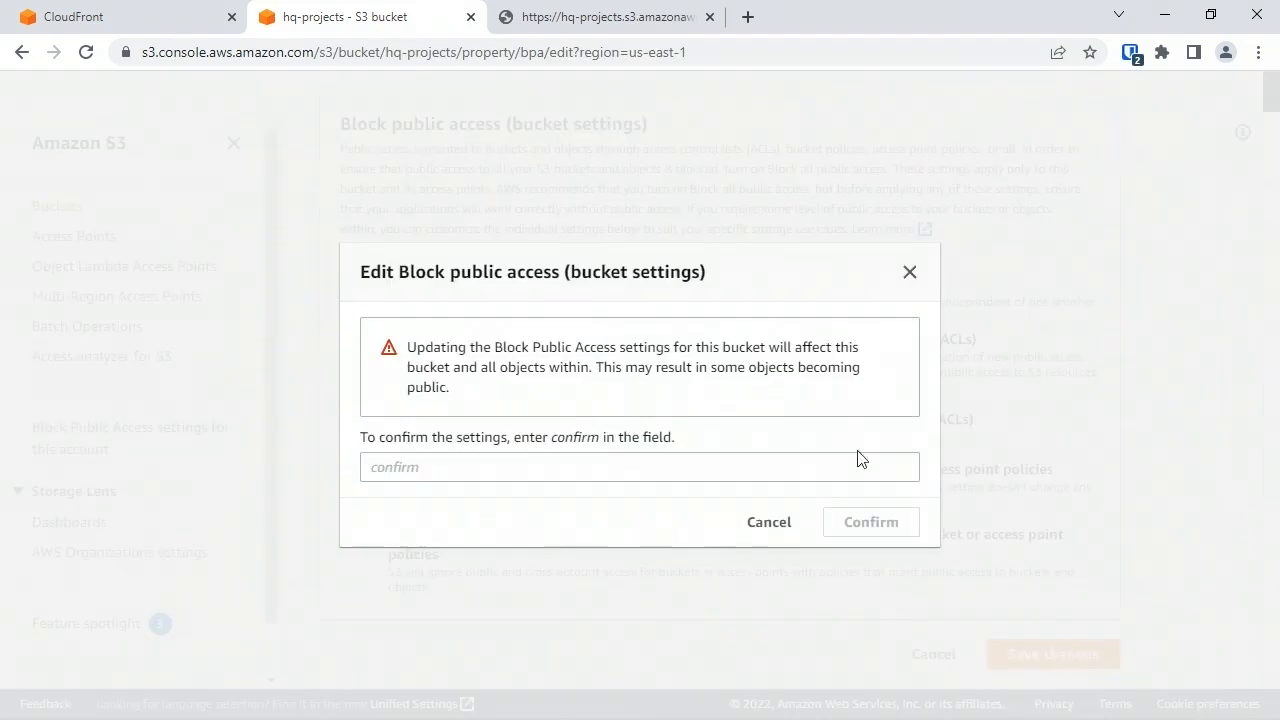
pyautogui.click(613, 470)
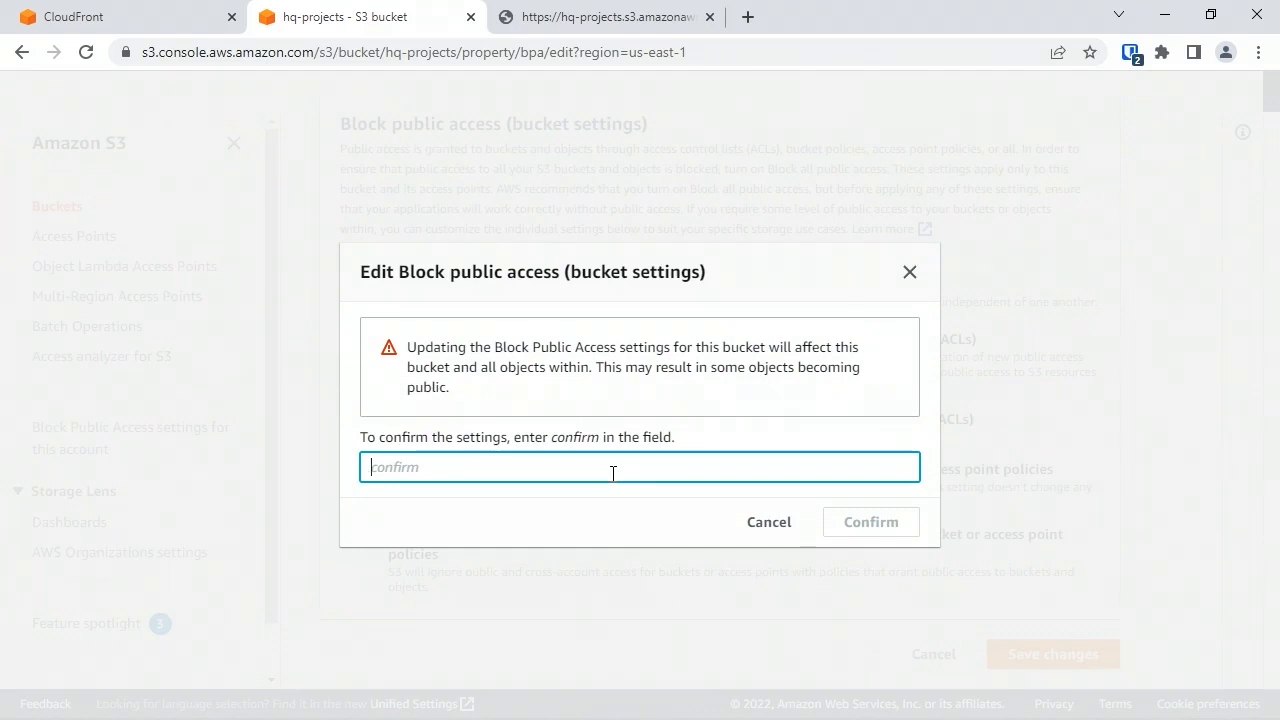
pyautogui.write('confirm')
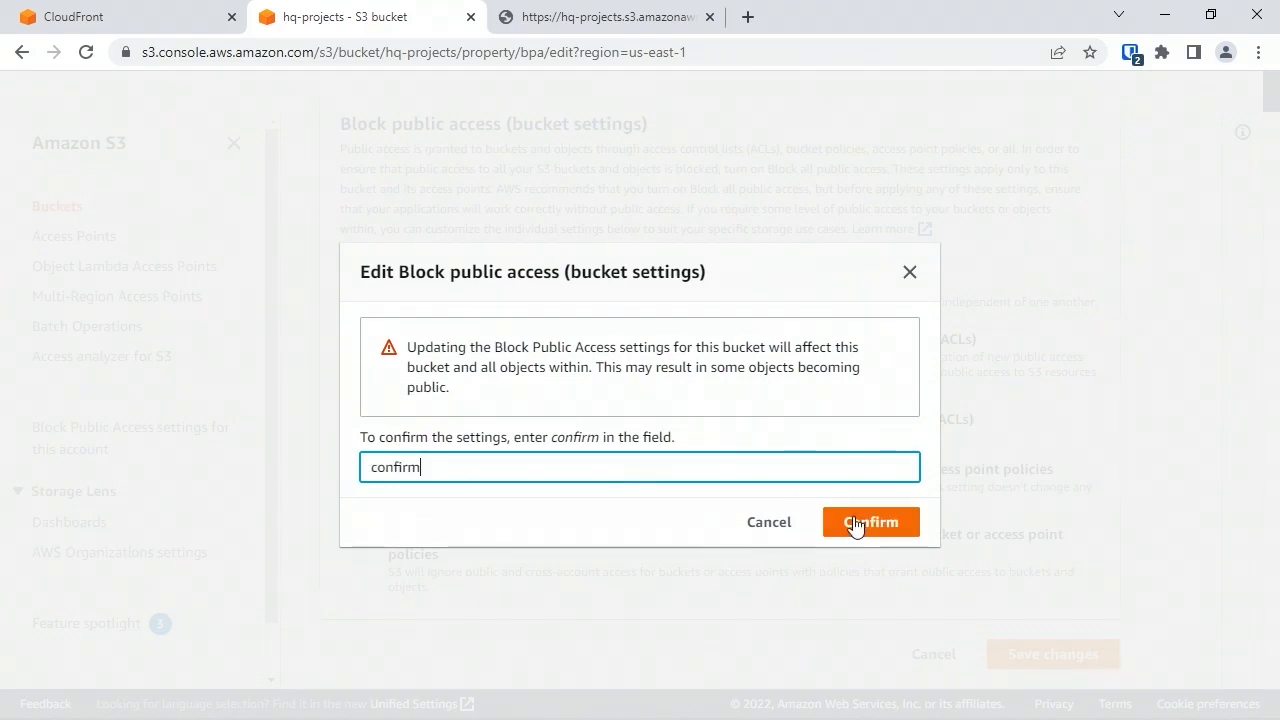
pyautogui.click(855, 524)
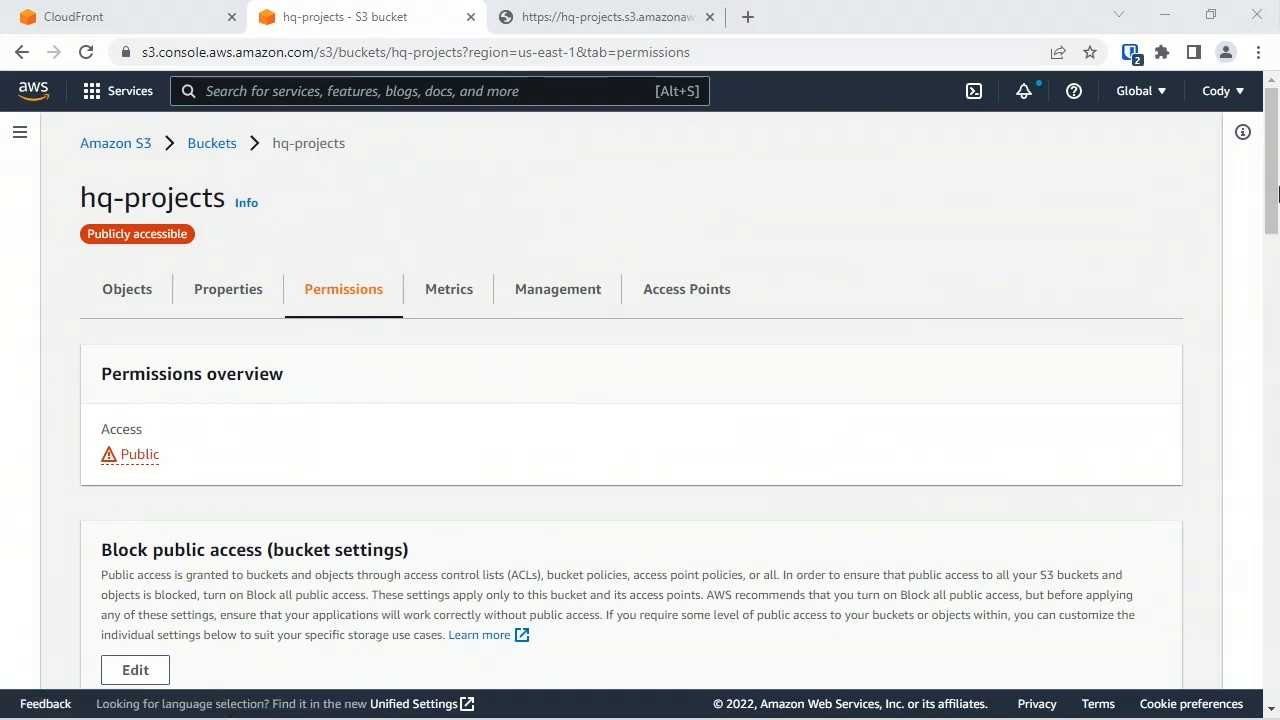
# Examine the principal and resource in the hq-projects bucket policy, and check Project_A.txt at its S3 URL.
pyautogui.moveTo(1276, 195); pyautogui.dragTo(1252, 360)
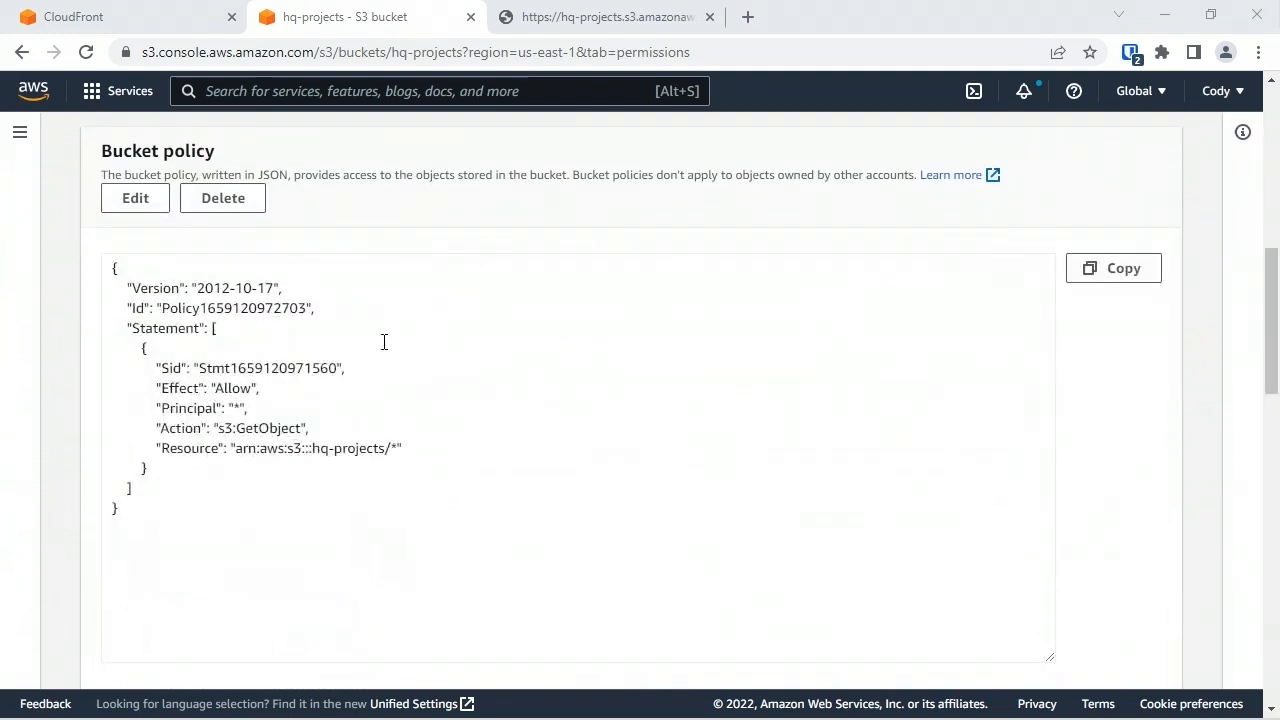
pyautogui.click(245, 400)
pyautogui.moveTo(245, 400); pyautogui.dragTo(396, 441)
pyautogui.click(243, 447)
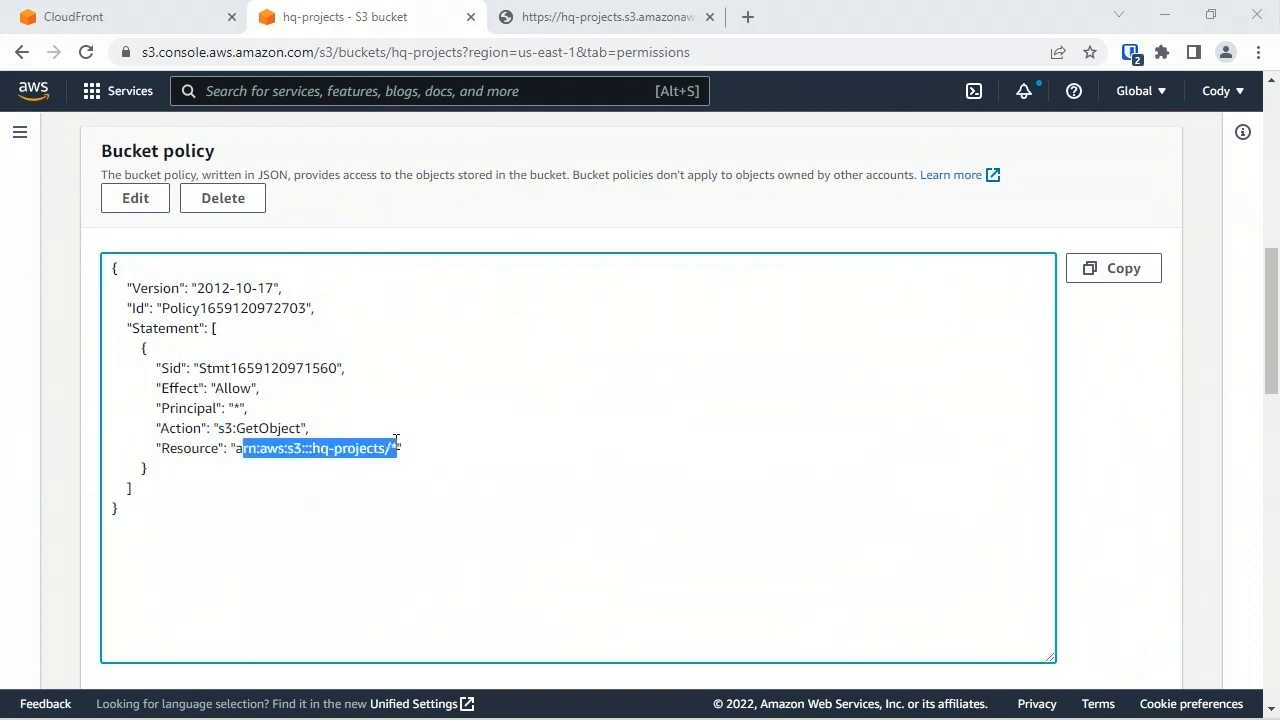
pyautogui.click(535, 20)
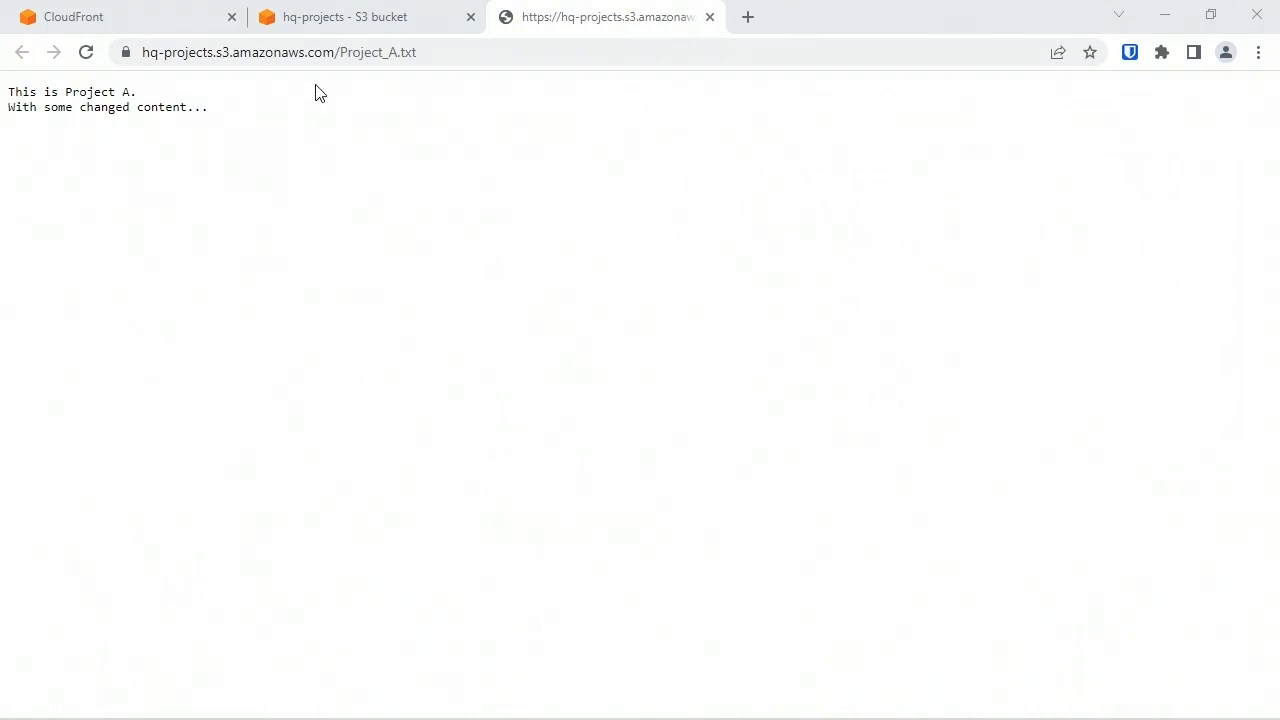
pyautogui.moveTo(464, 52); pyautogui.dragTo(71, 57)
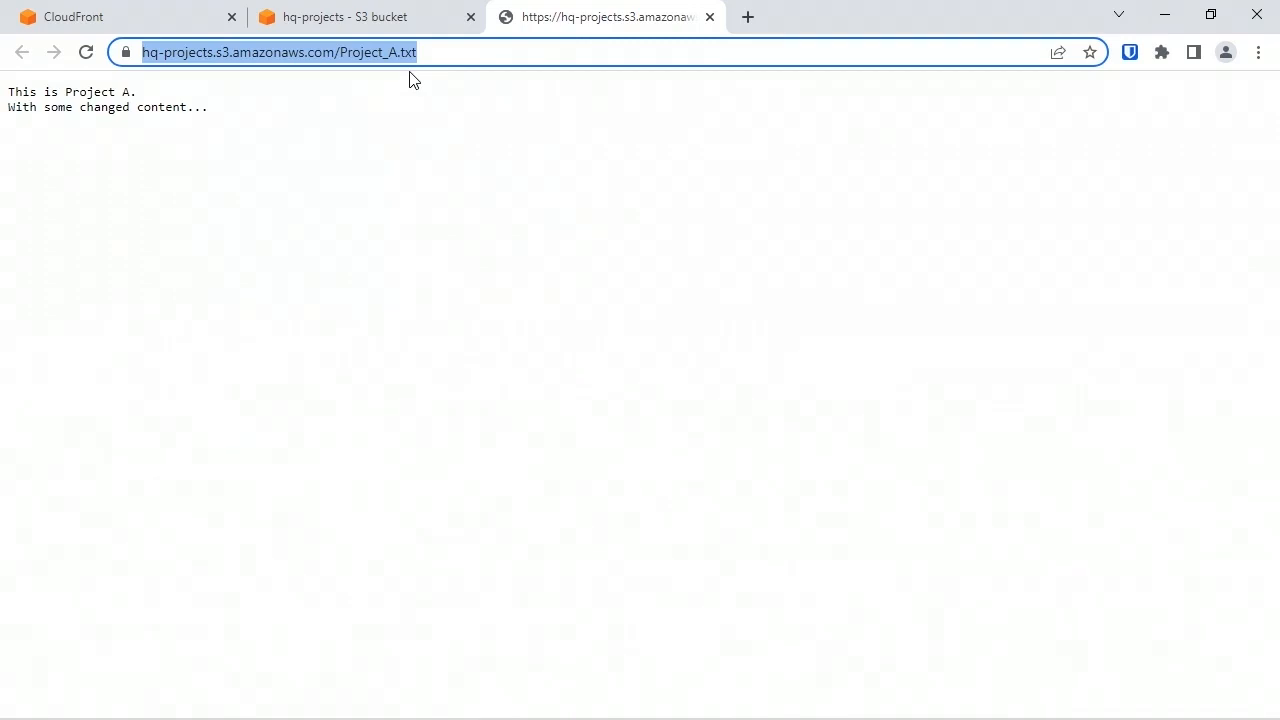
pyautogui.click(111, 404)
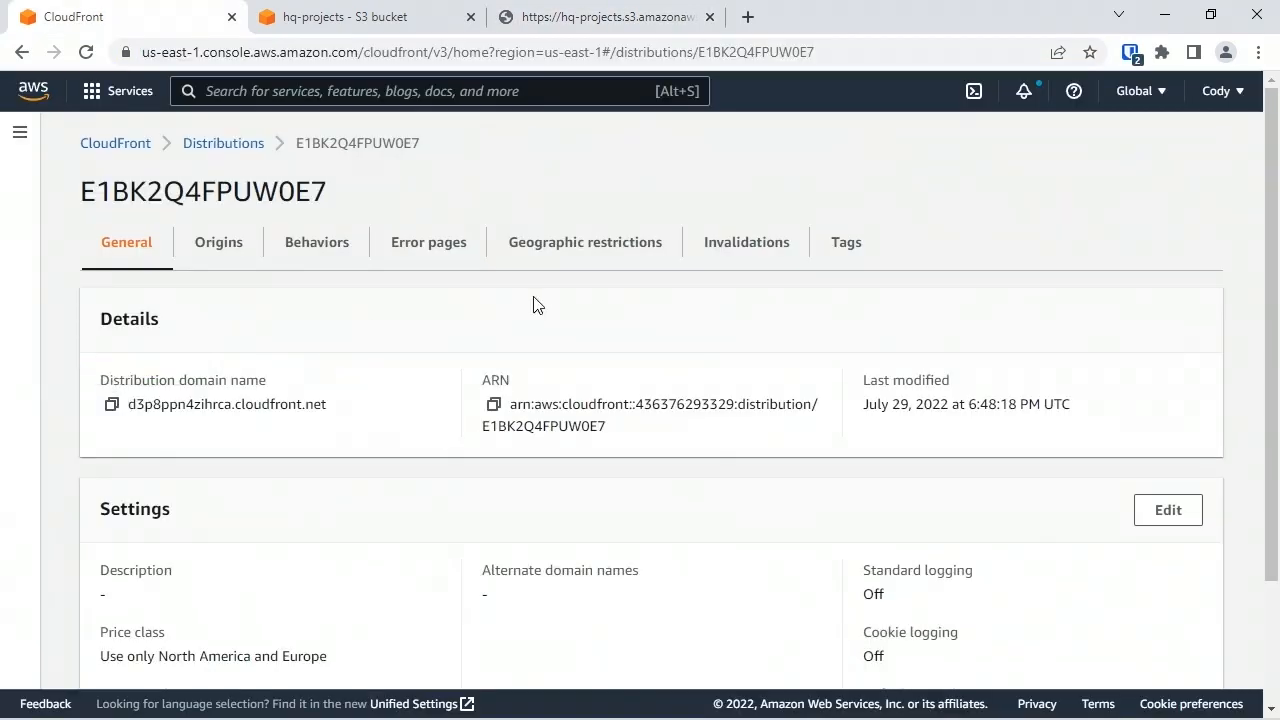
pyautogui.click(600, 17)
pyautogui.hotkey('ctrl', 'v')
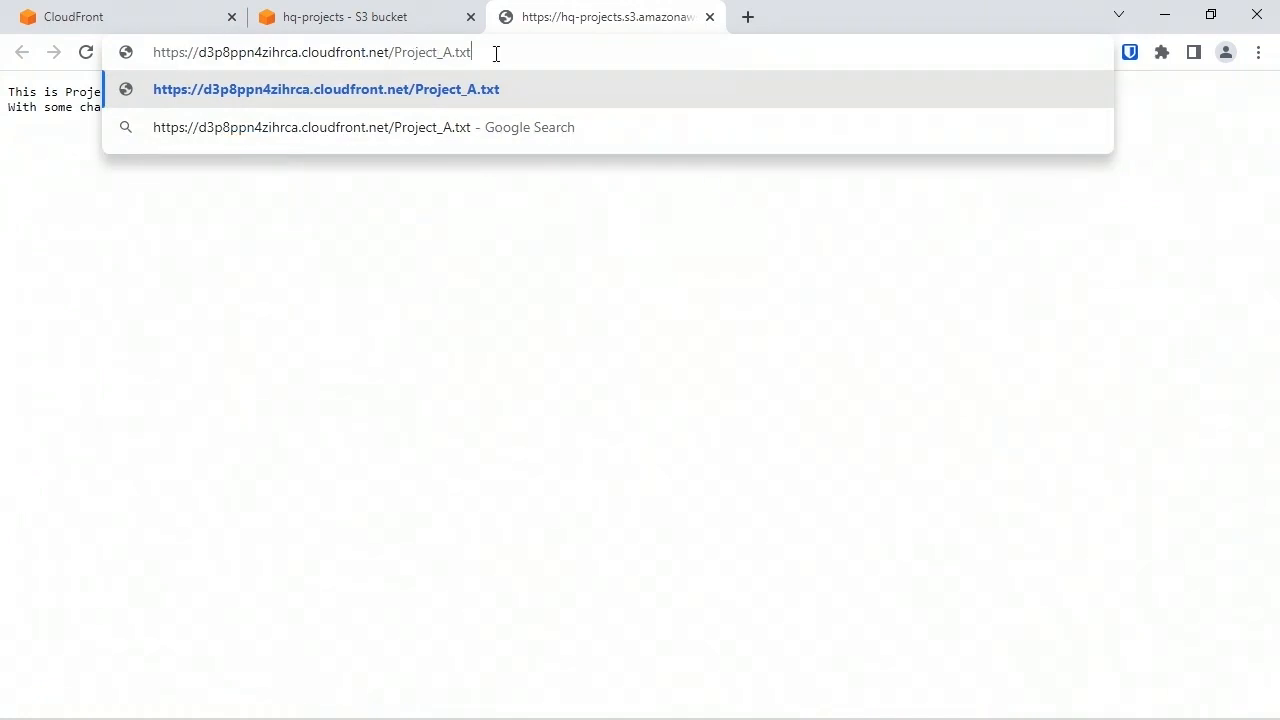
pyautogui.press('Return')
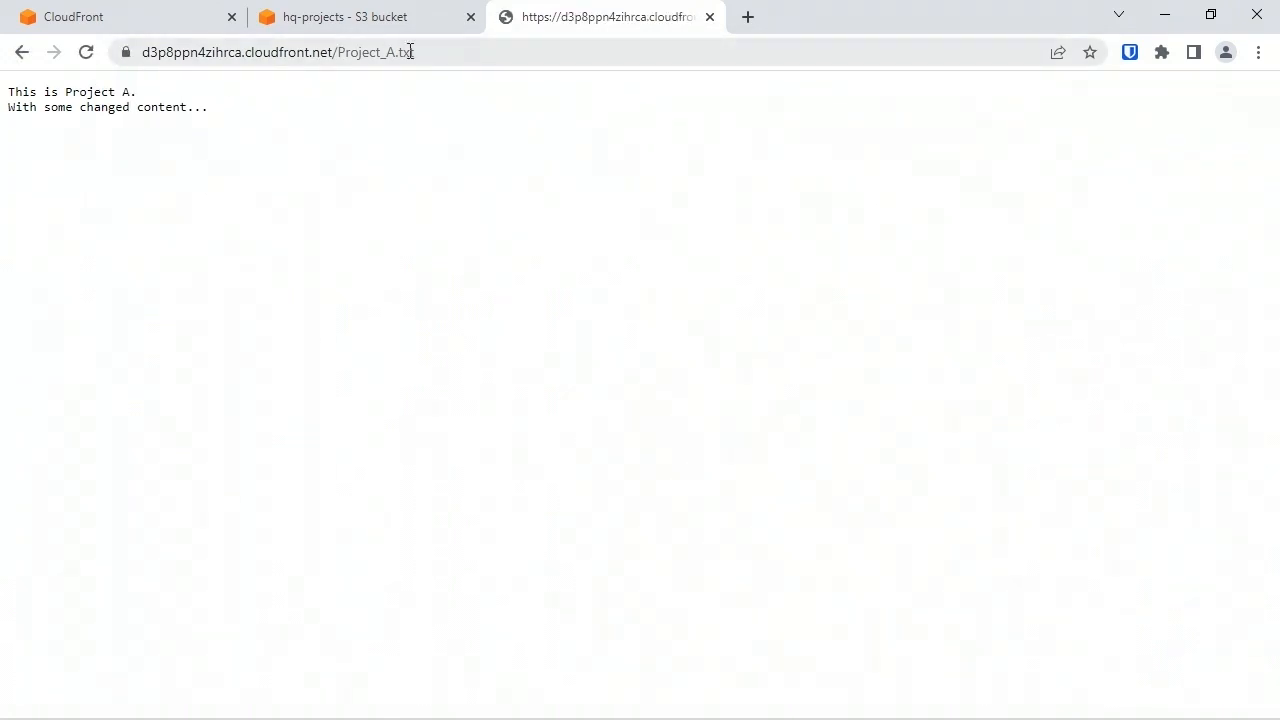
pyautogui.click(84, 60)
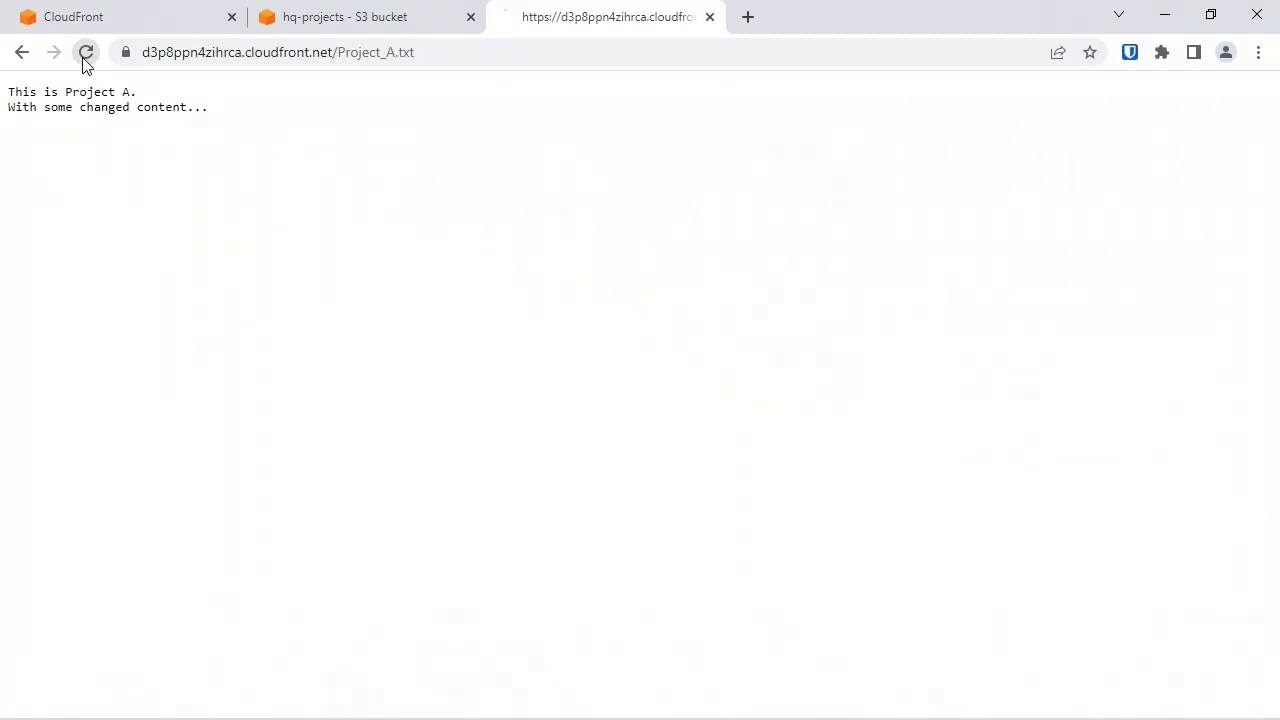